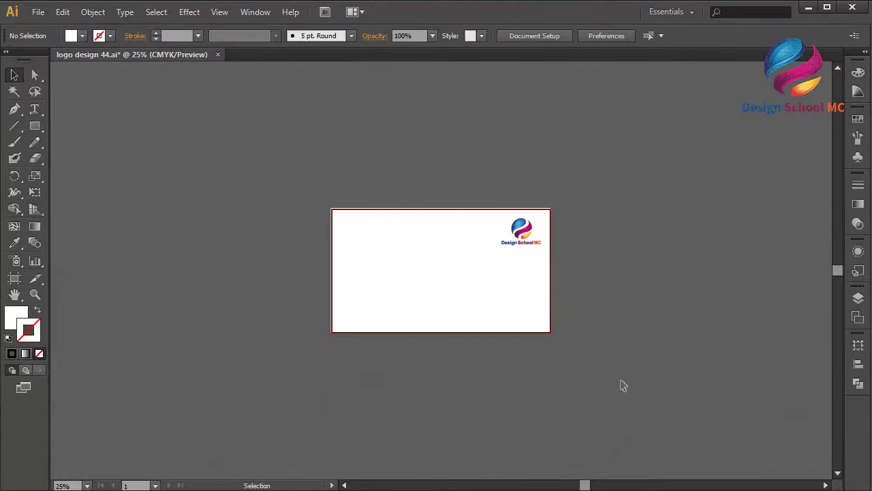
Fit the blank artboard to the window and bring up the basic shape tools flyout.
key(ctrl+0)
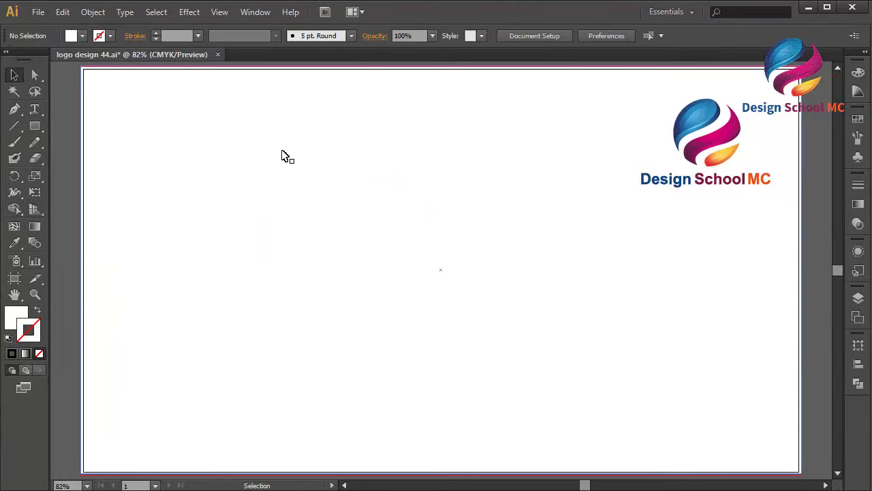
click(34, 128)
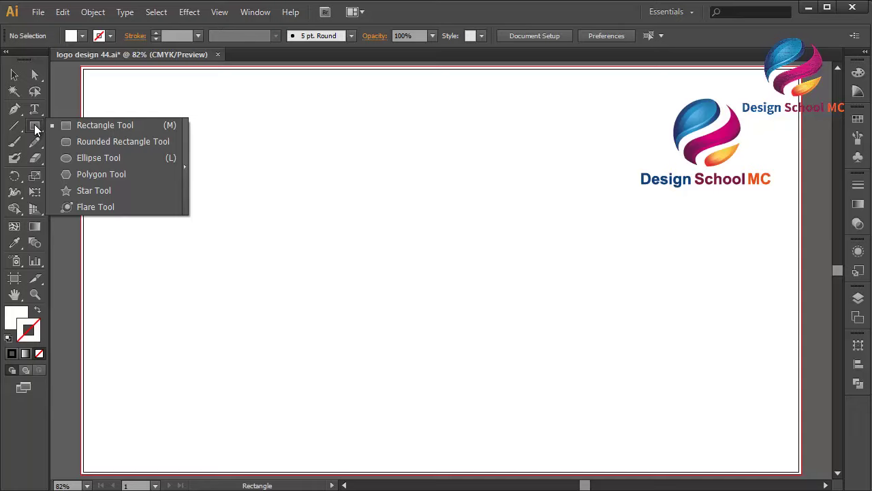
Draw a large circle on the artboard's left, filled dark red AA0000 with no stroke.
click(98, 157)
drag(203, 129, 438, 331)
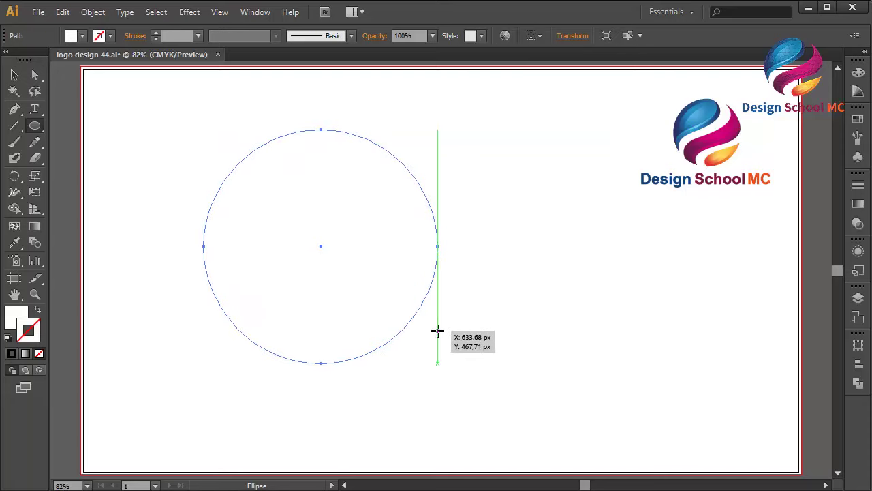
double_click(19, 318)
drag(616, 171, 666, 194)
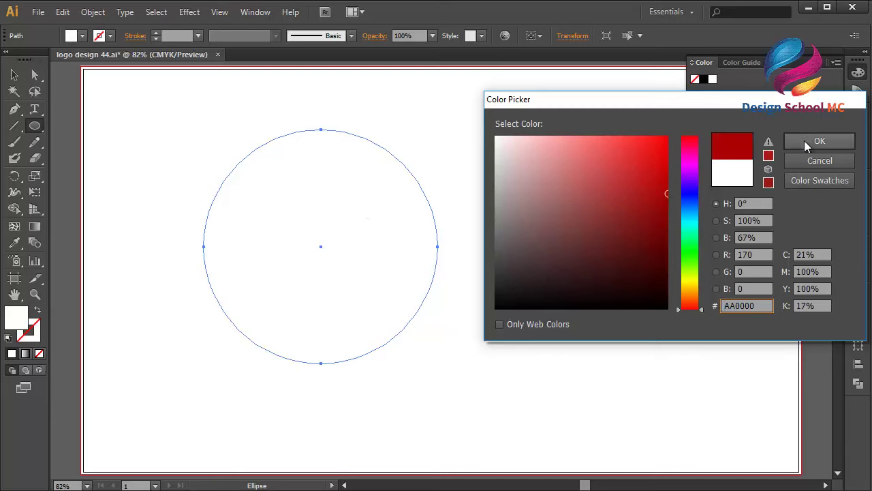
click(805, 142)
click(17, 76)
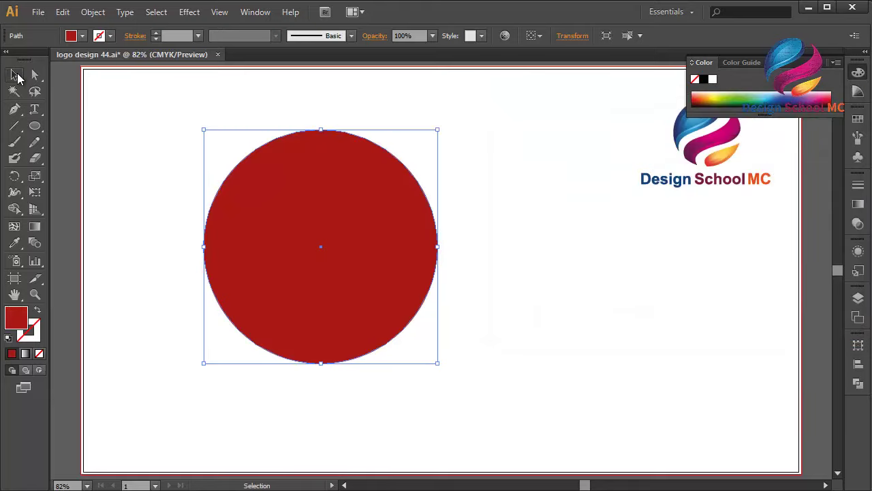
click(77, 86)
click(14, 109)
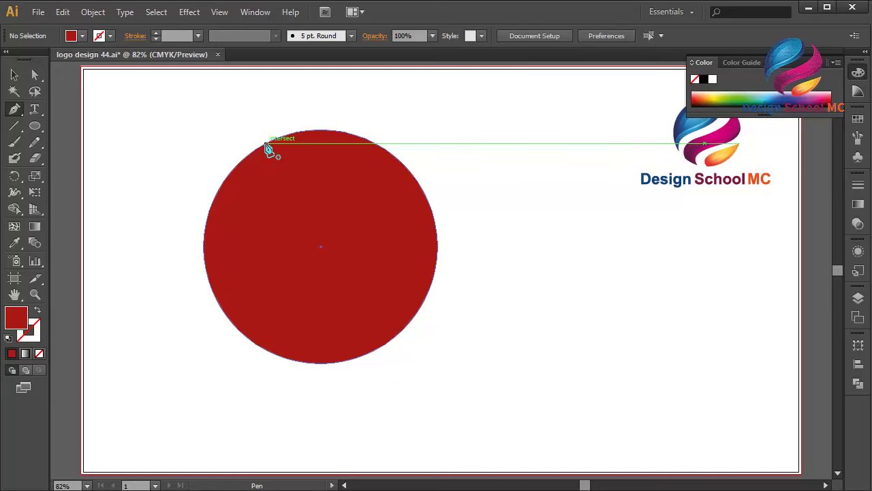
Draw a closed curved band from the circle's upper-left edge sweeping down its right side.
click(268, 149)
drag(265, 199, 323, 233)
drag(408, 233, 444, 283)
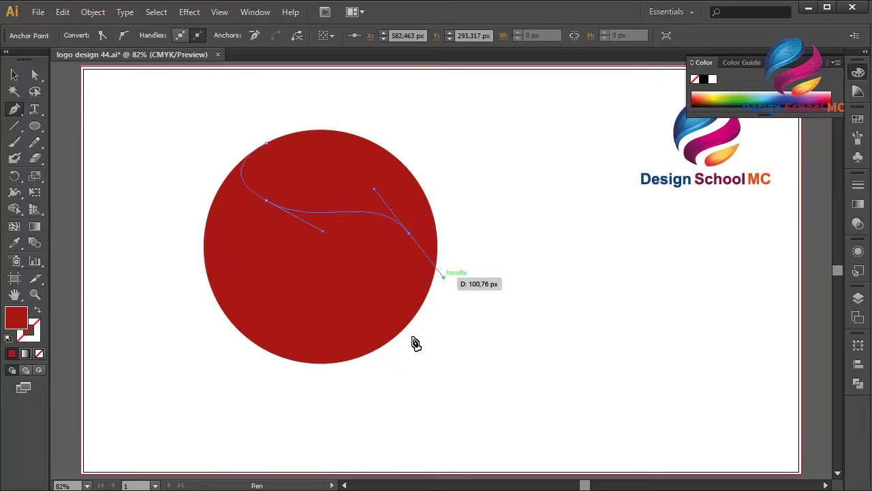
drag(405, 344, 389, 260)
drag(388, 258, 357, 226)
drag(247, 244, 179, 222)
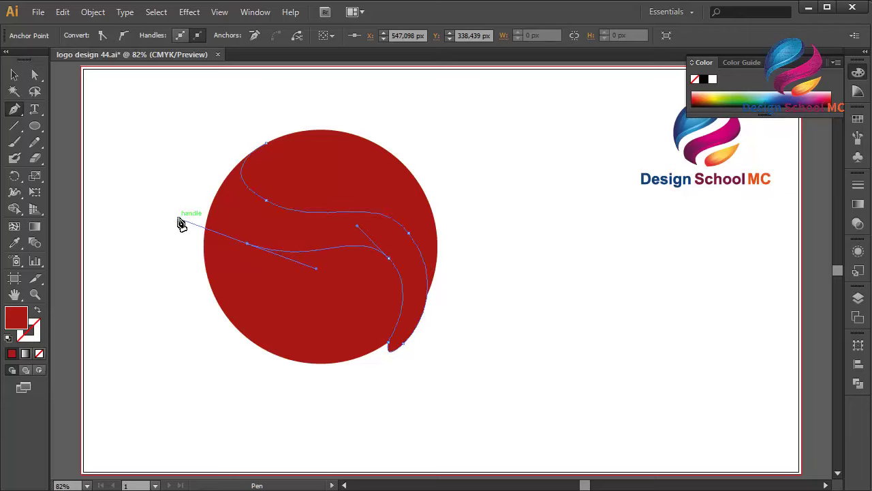
drag(267, 145, 321, 128)
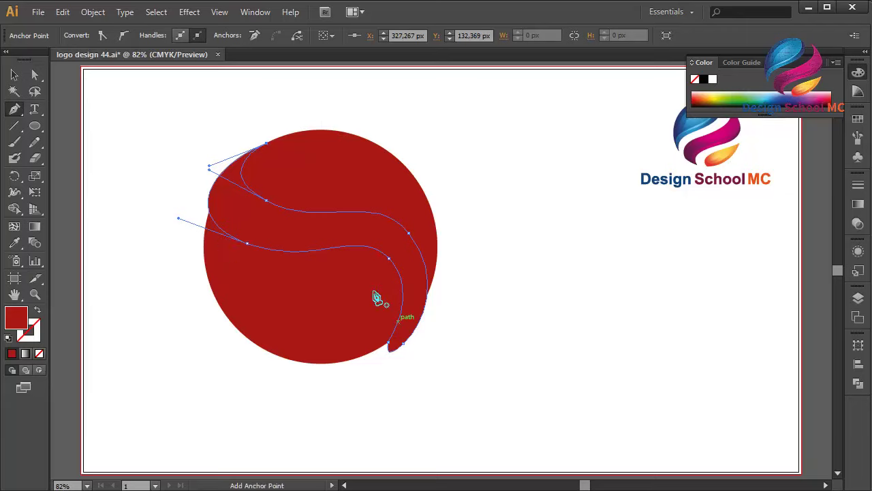
Fill the curved band with white FFFFFF.
double_click(11, 327)
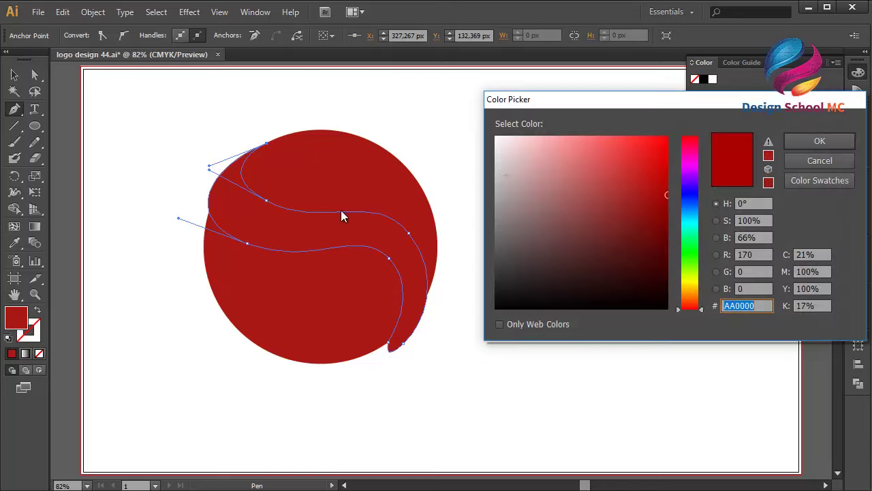
drag(531, 166, 483, 130)
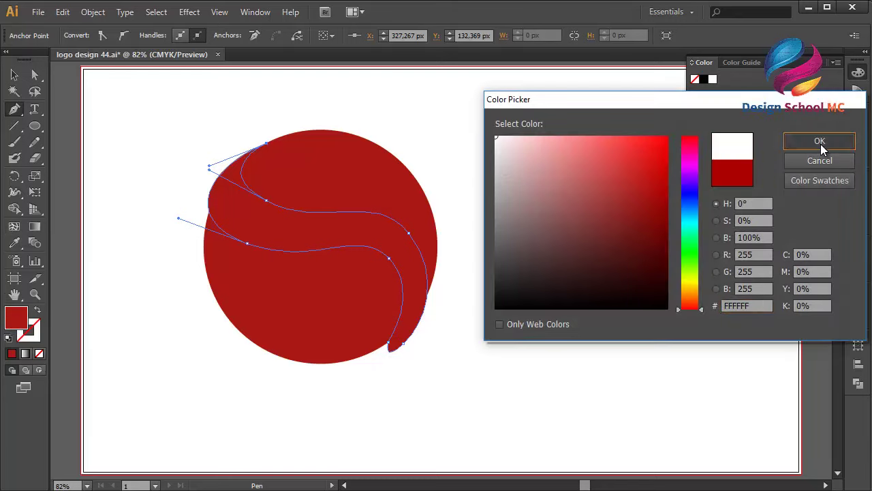
click(821, 144)
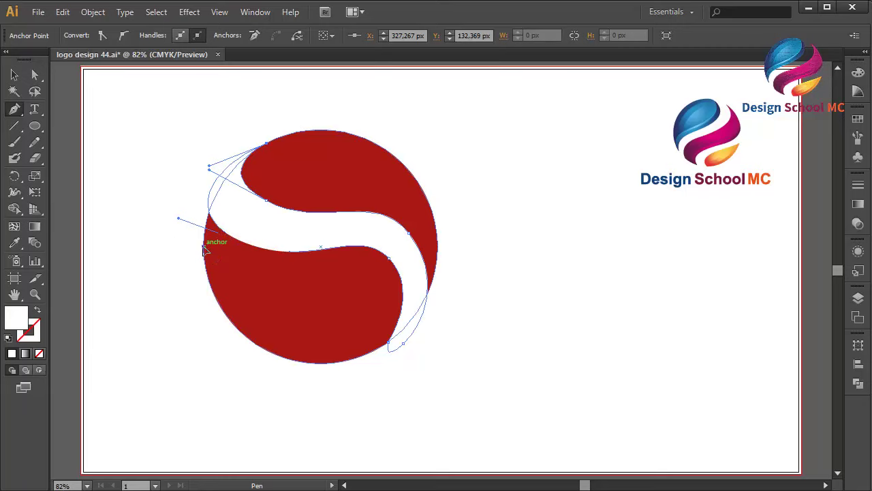
Draw a second closed curved band from the circle's left edge around its lower half.
click(204, 246)
drag(266, 287, 328, 281)
drag(382, 292, 399, 329)
drag(347, 386, 302, 414)
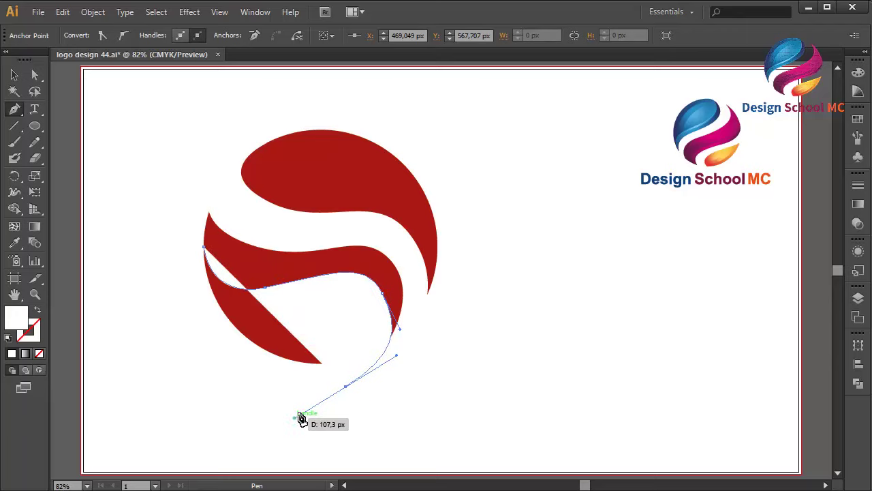
click(298, 362)
drag(344, 322, 332, 291)
drag(206, 292, 204, 251)
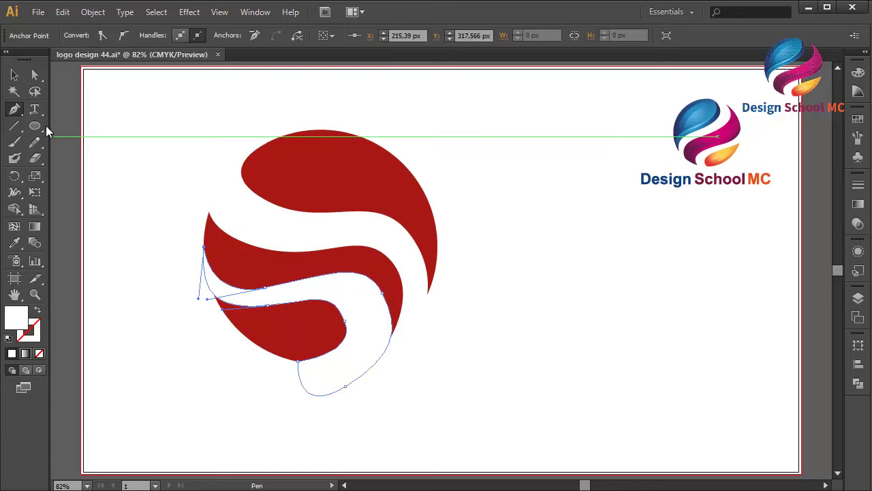
drag(38, 73, 66, 75)
Reshape the lower band's inner curve and right end by moving its anchors and handles.
click(345, 323)
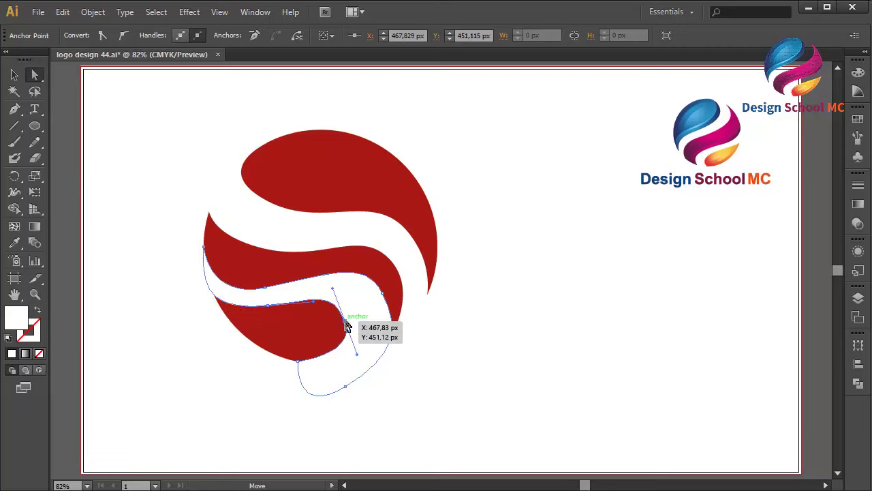
drag(347, 328, 353, 321)
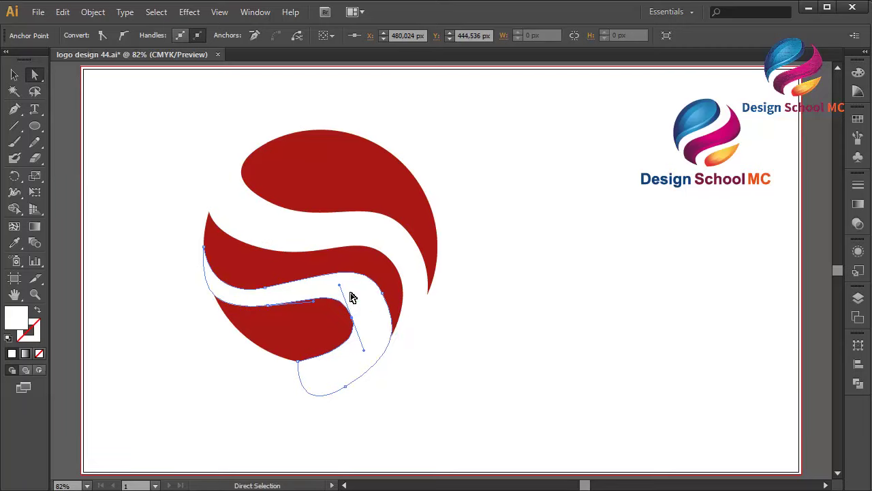
drag(342, 289, 346, 299)
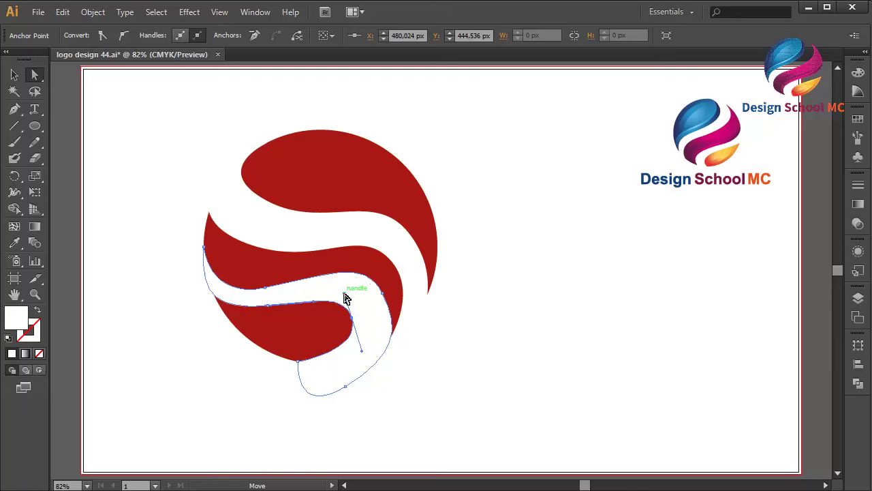
click(421, 350)
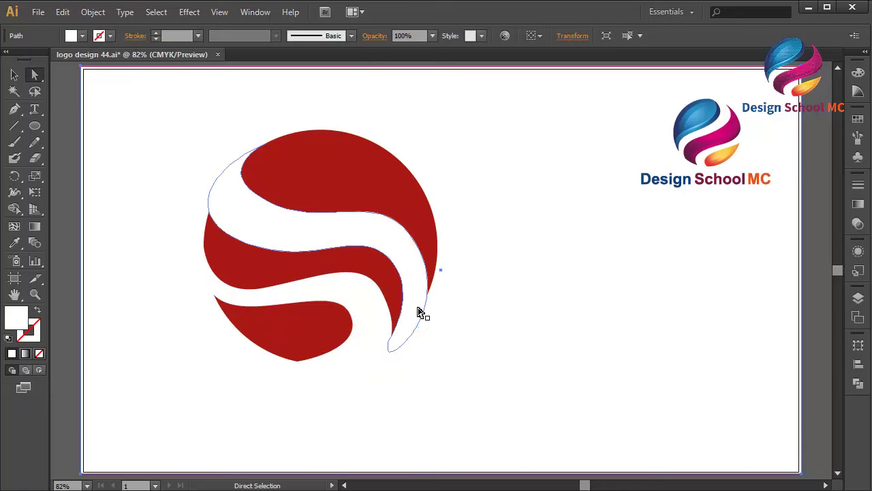
click(399, 331)
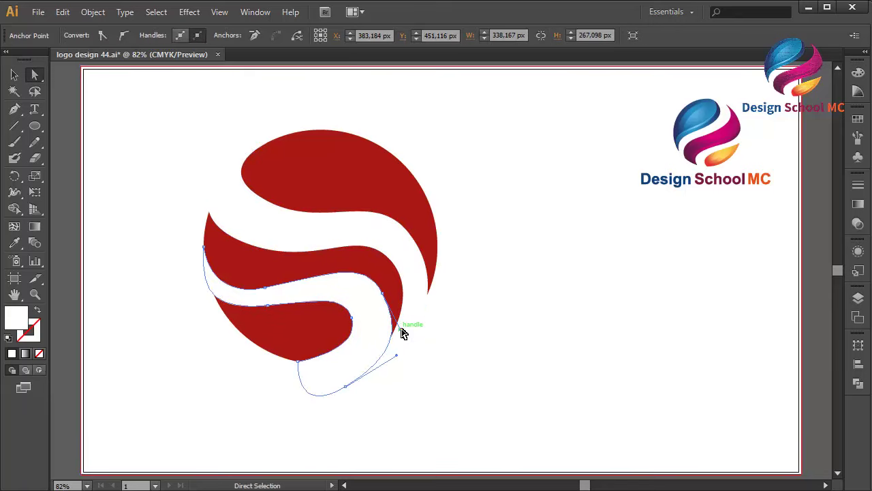
mouse_move(400, 332)
mouse_down()
mouse_move(403, 312)
mouse_move(413, 323)
mouse_up()
click(485, 371)
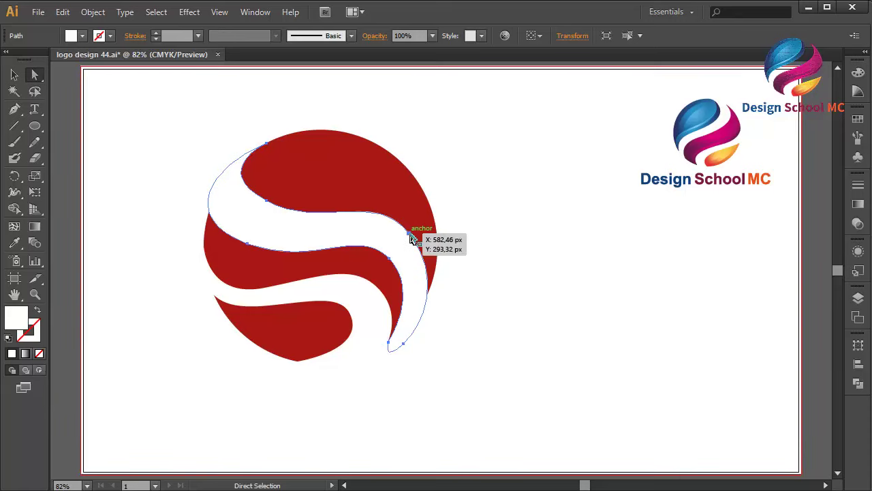
Adjust the upper band's handle so its right end tapers along the circle's edge.
click(412, 236)
drag(443, 276, 444, 270)
click(500, 296)
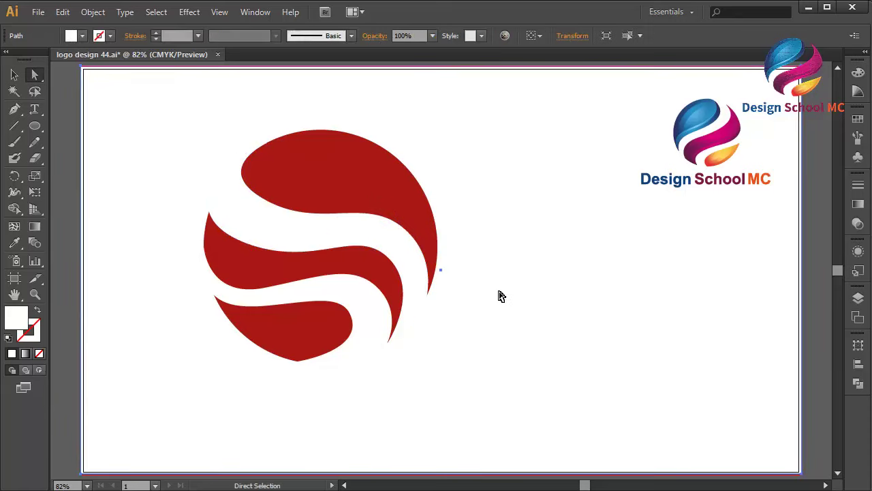
click(13, 76)
Subtract both white bands from the red circle with Minus Front, then ungroup the three pieces.
click(252, 210)
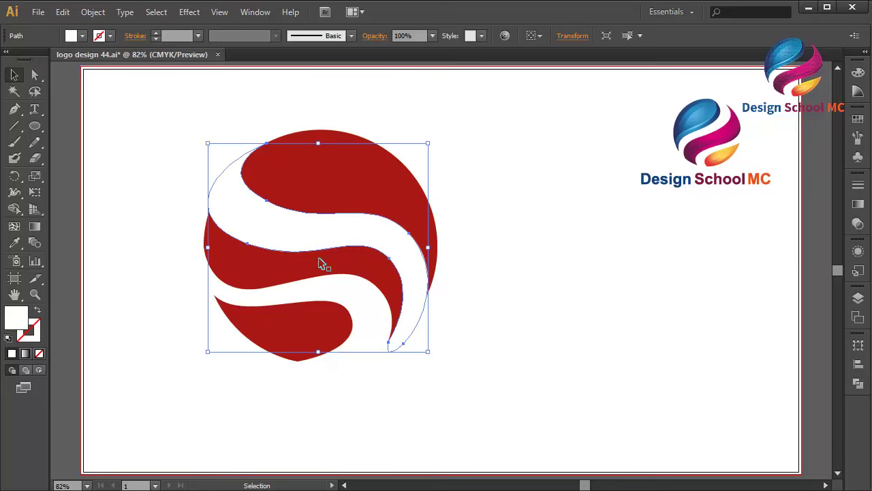
shift+click(332, 263)
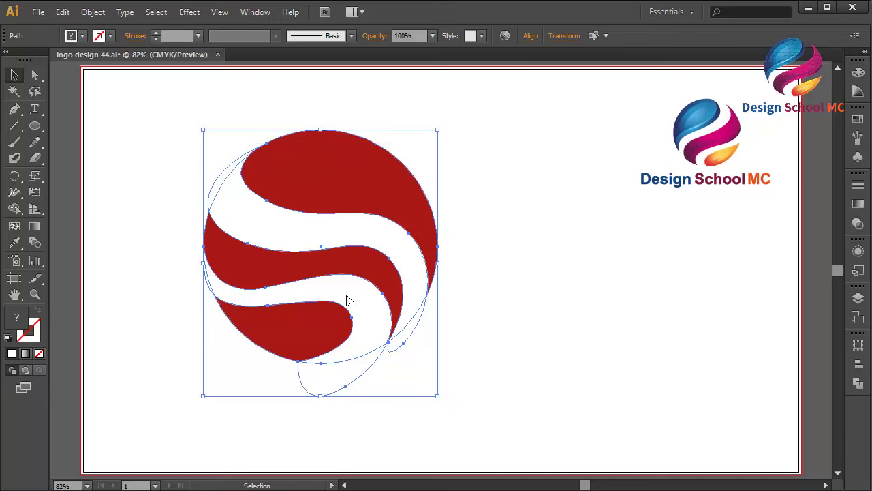
click(860, 383)
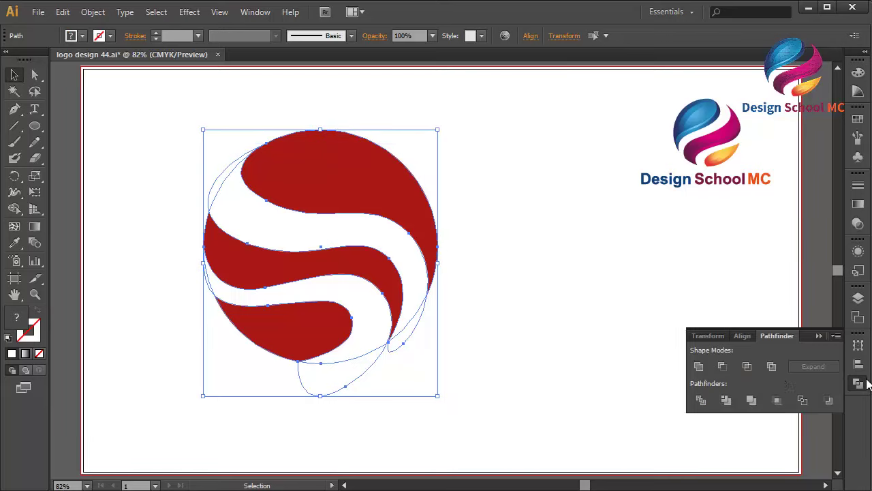
click(726, 366)
click(819, 336)
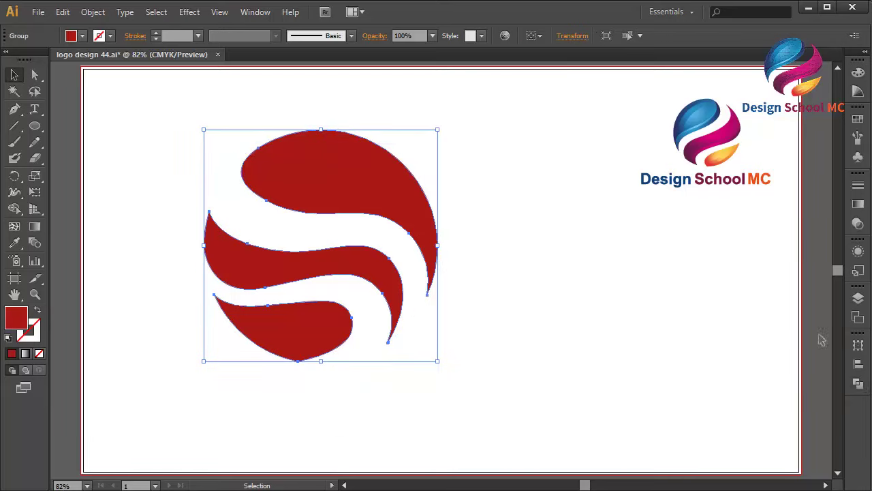
right_click(365, 205)
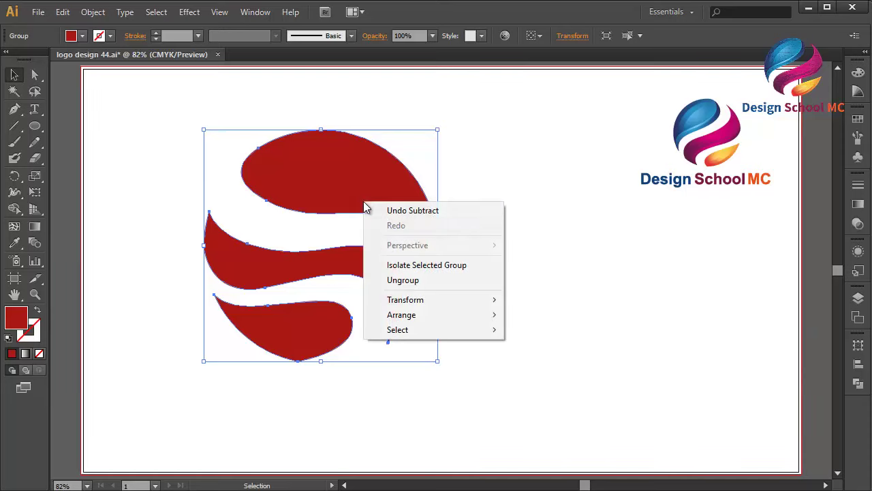
click(411, 282)
click(505, 301)
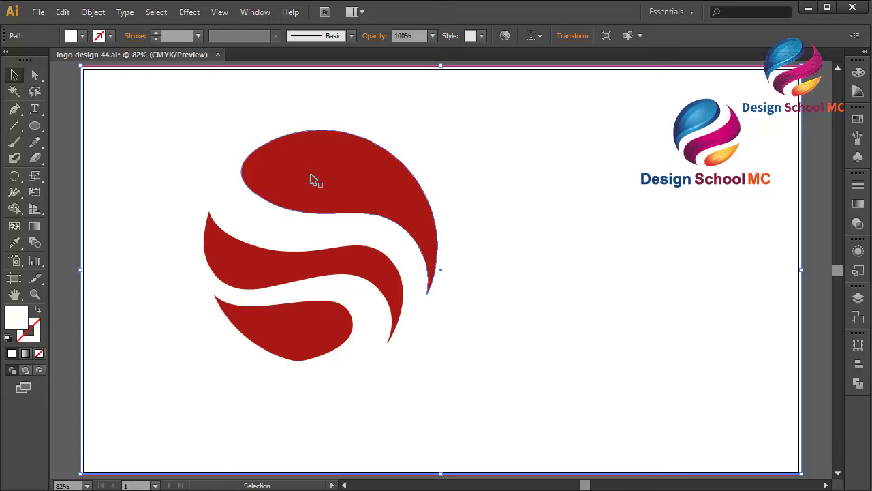
Fill the top red piece blue and the middle piece orange from the Swatches panel.
click(327, 157)
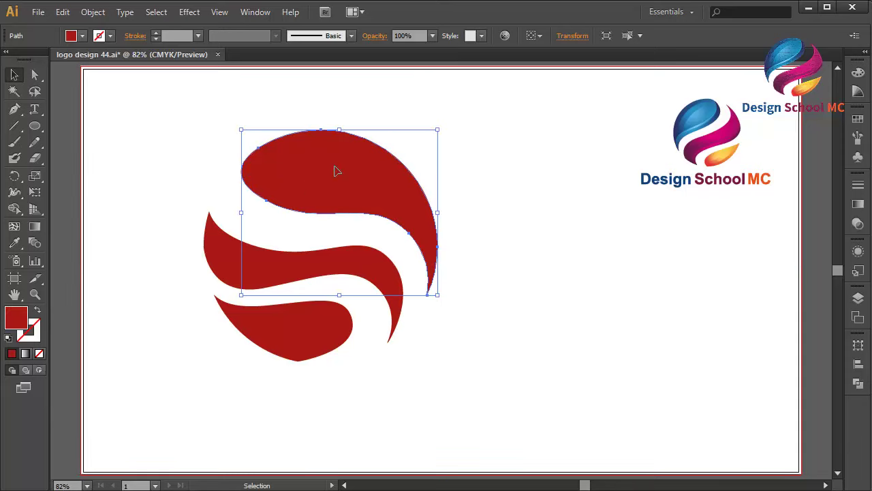
click(859, 122)
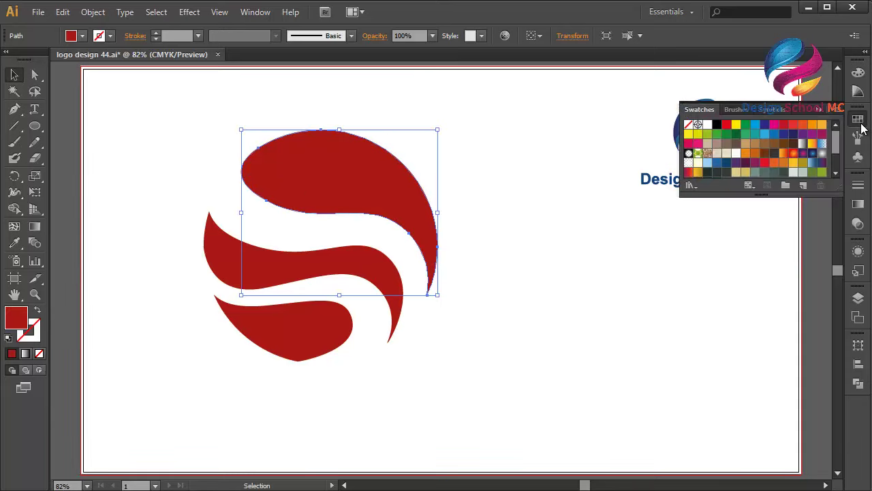
click(779, 136)
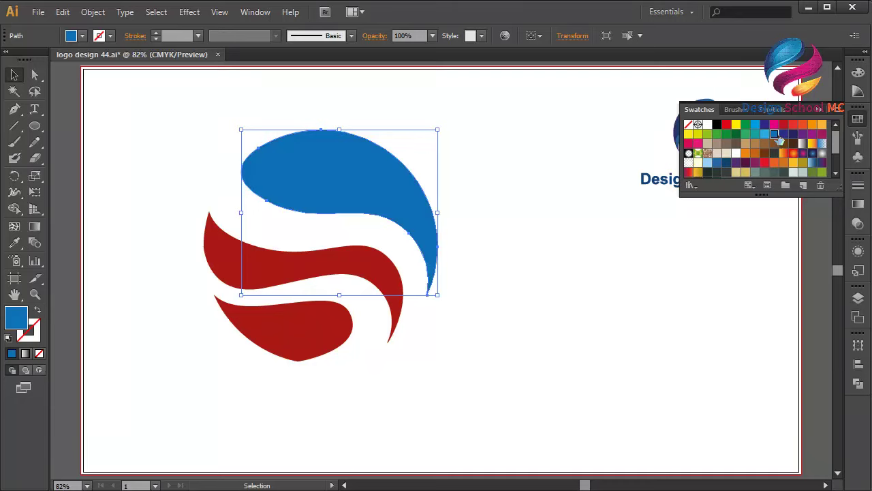
click(357, 261)
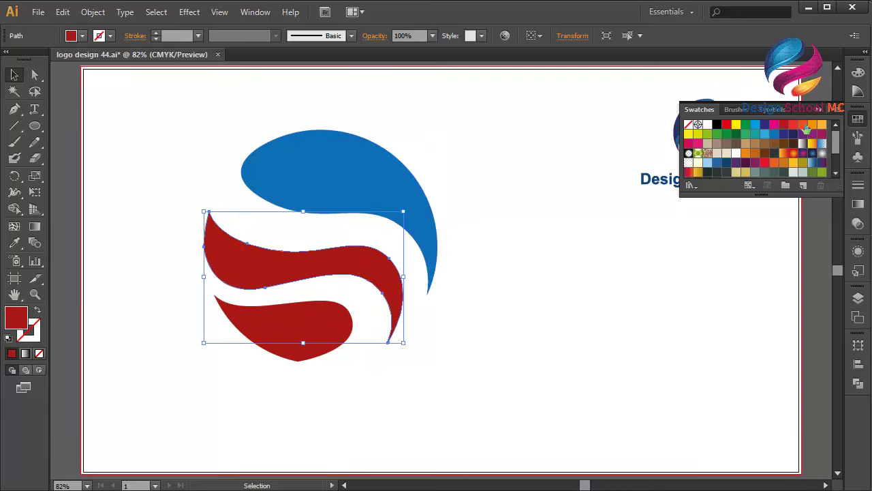
click(806, 128)
click(298, 333)
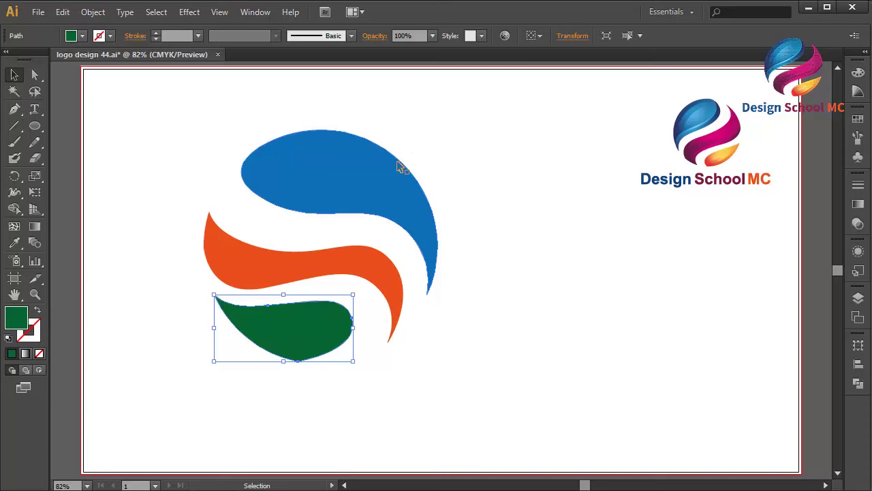
Draw a green crescent from the orange tip along the blue edge and send it backward.
click(15, 111)
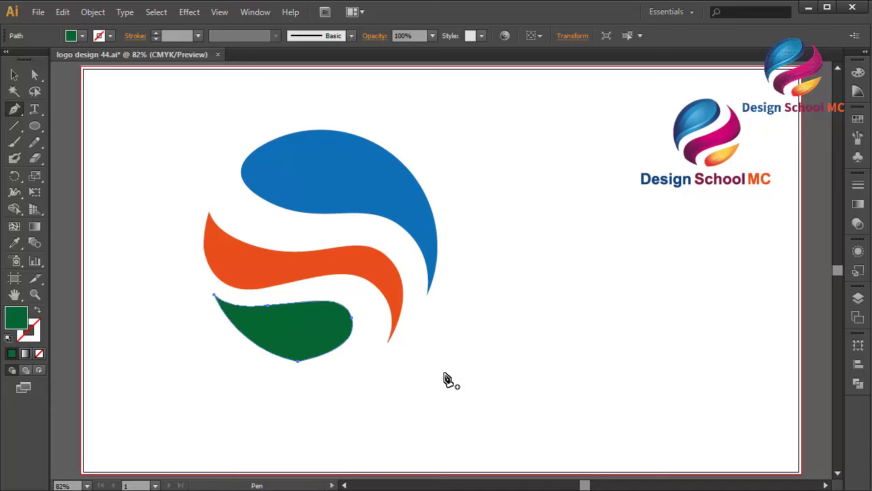
click(388, 341)
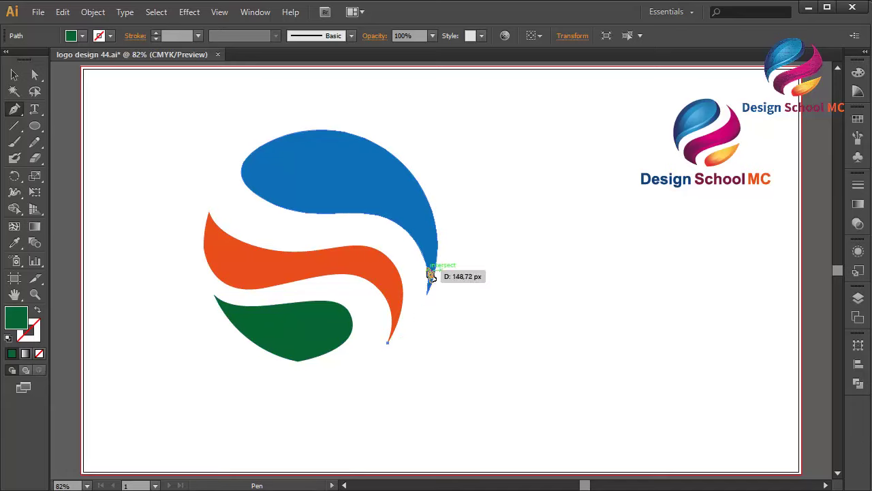
drag(426, 261, 406, 209)
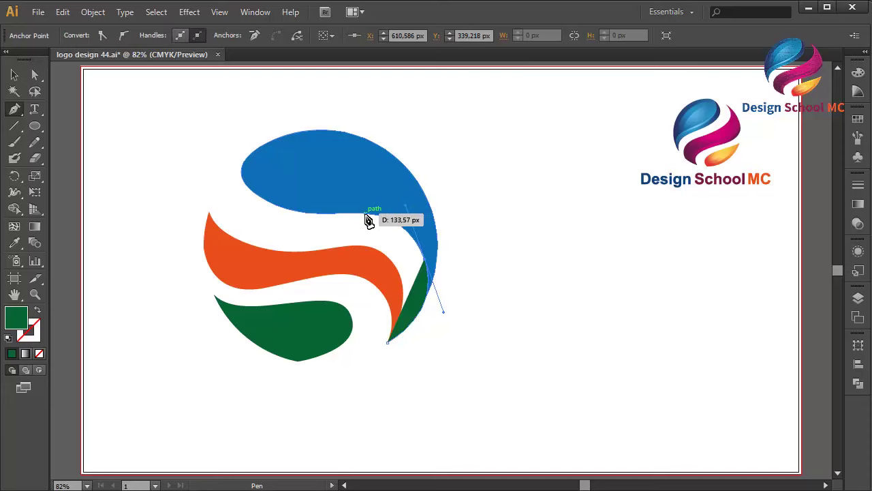
click(366, 218)
key(ctrl+z)
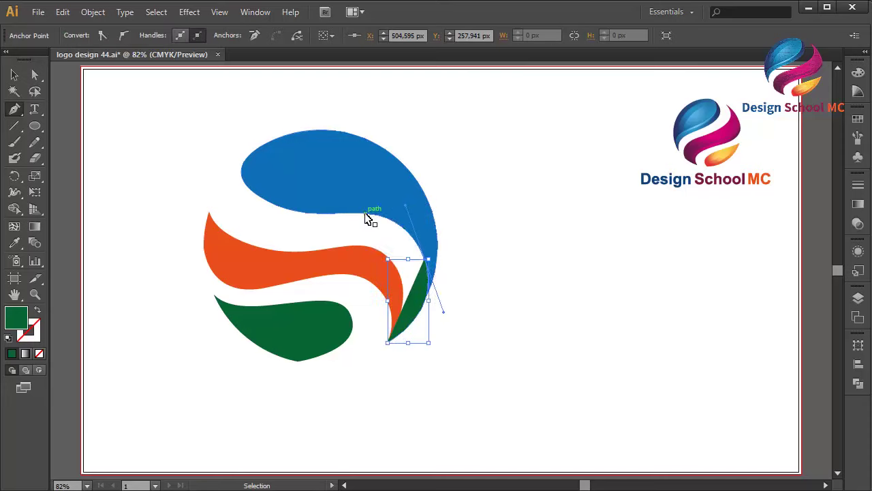
click(328, 217)
drag(330, 218, 338, 215)
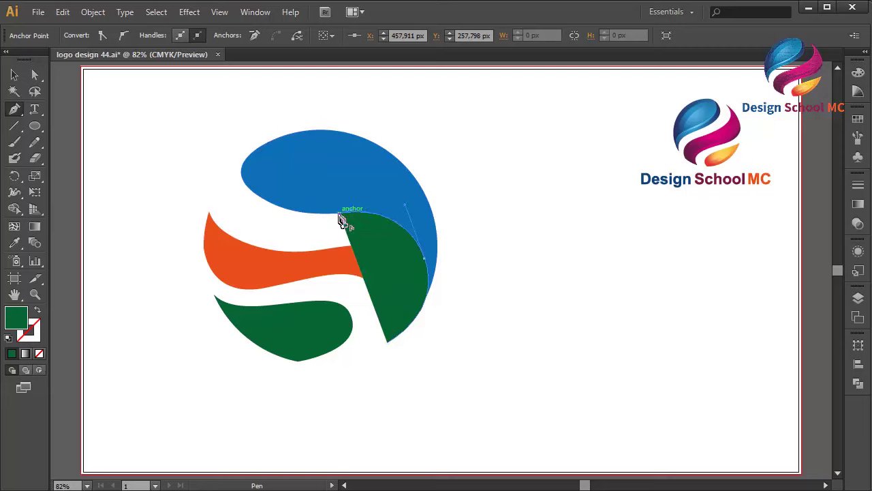
drag(397, 259, 393, 303)
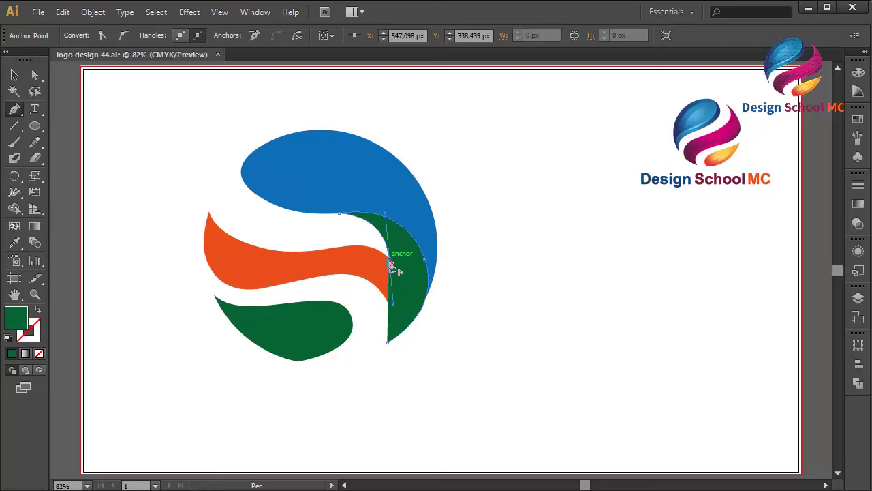
drag(392, 264, 390, 348)
key(ctrl+[)
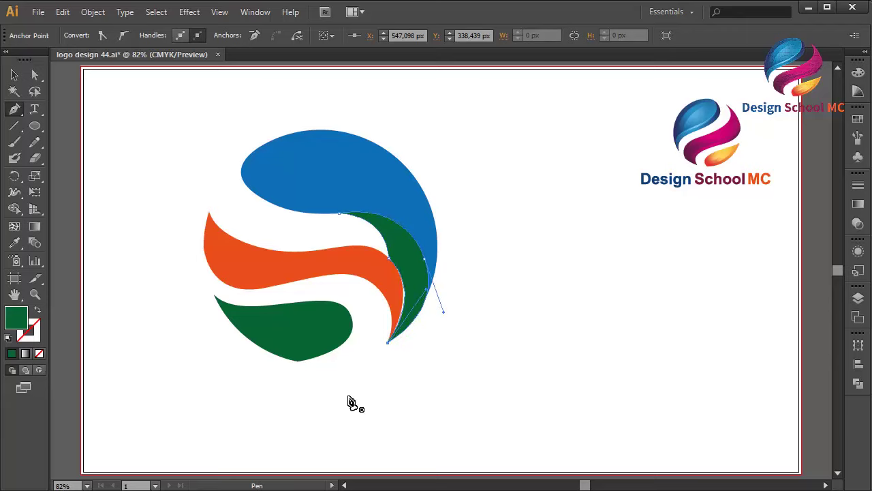
click(37, 75)
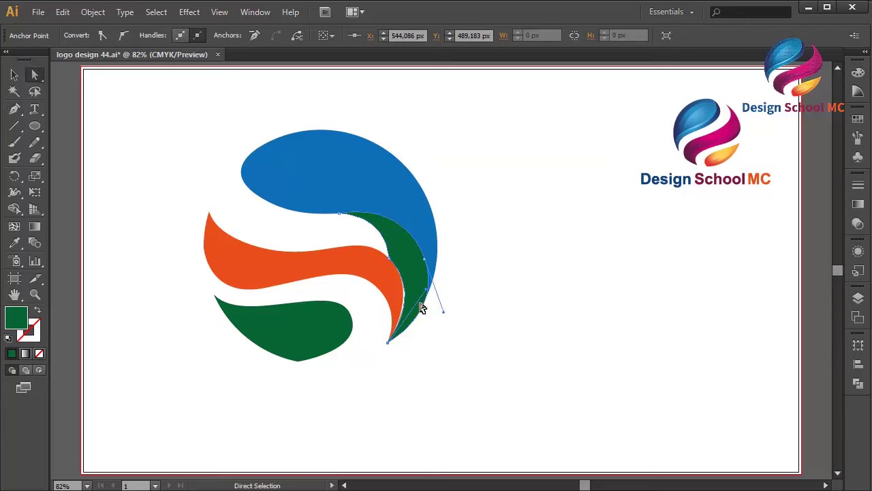
Smooth the green band's anchor and draw a closed sliver path under the orange band.
drag(429, 294, 422, 292)
click(15, 110)
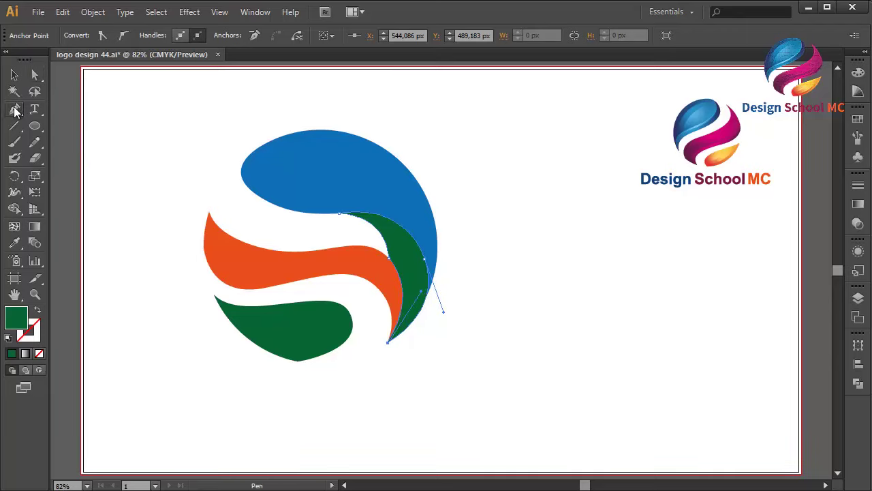
click(205, 253)
drag(228, 304, 246, 290)
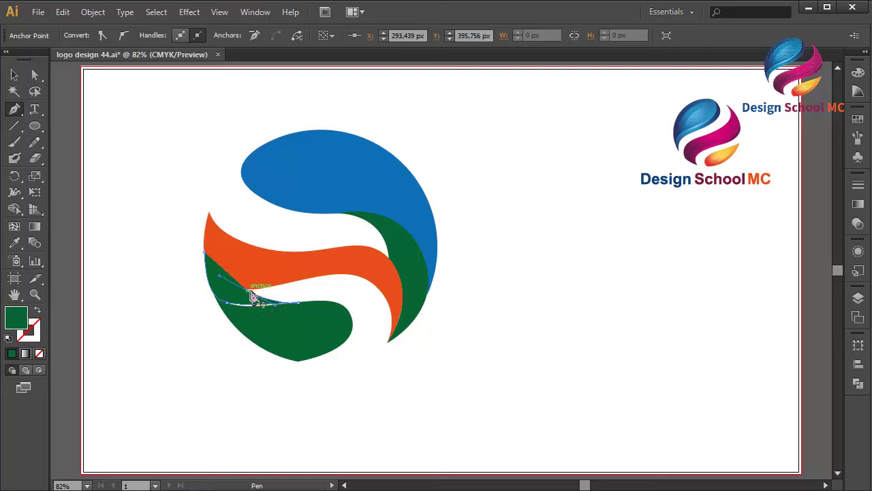
drag(205, 252, 207, 251)
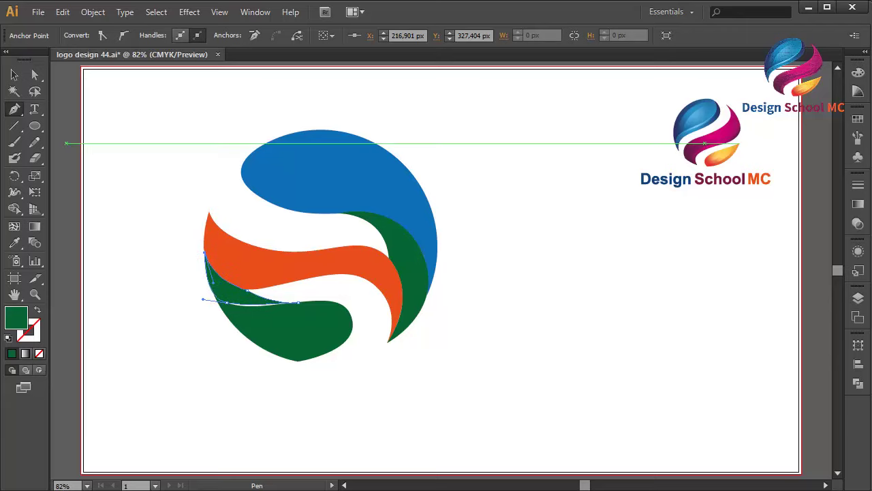
Move the sliver's lower anchor down to the green teardrop's corner and zoom in.
click(34, 73)
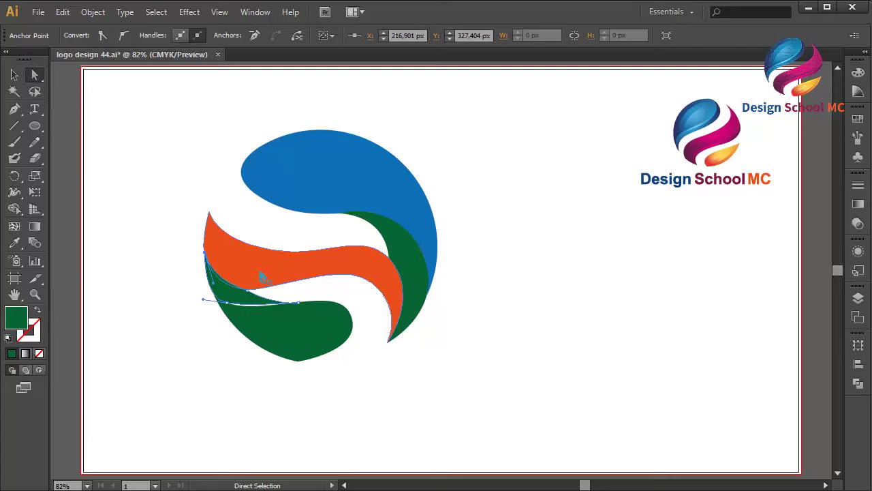
click(229, 311)
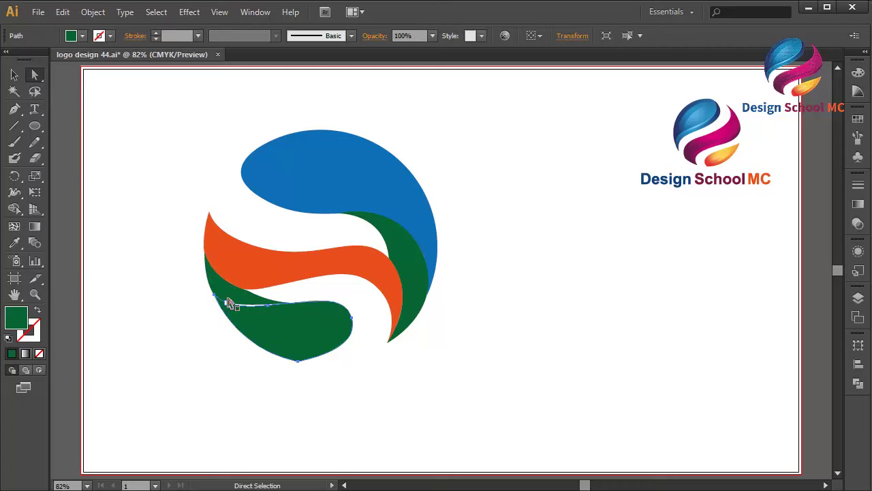
click(227, 300)
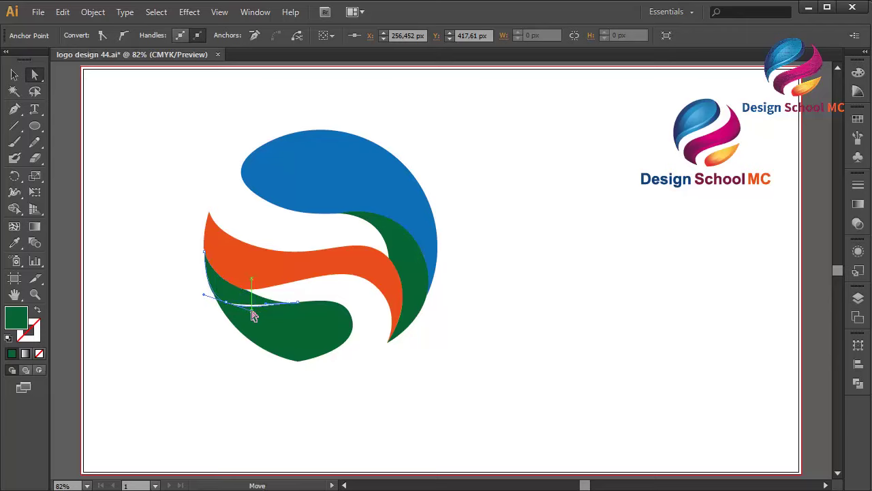
drag(228, 306, 225, 310)
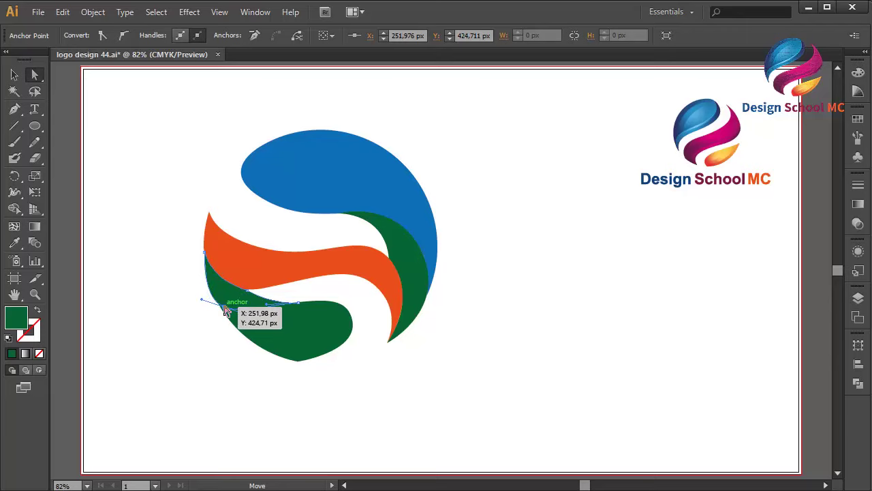
drag(227, 311, 228, 311)
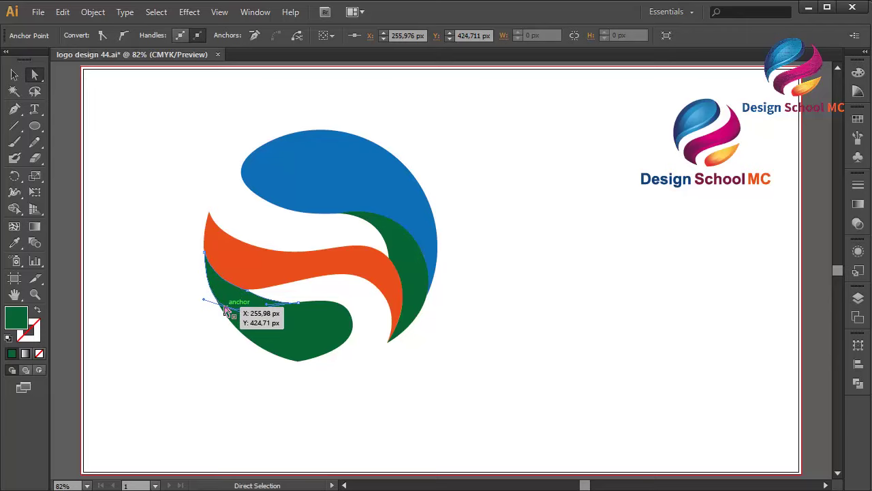
key(ctrl+plus)
key(ctrl+plus)
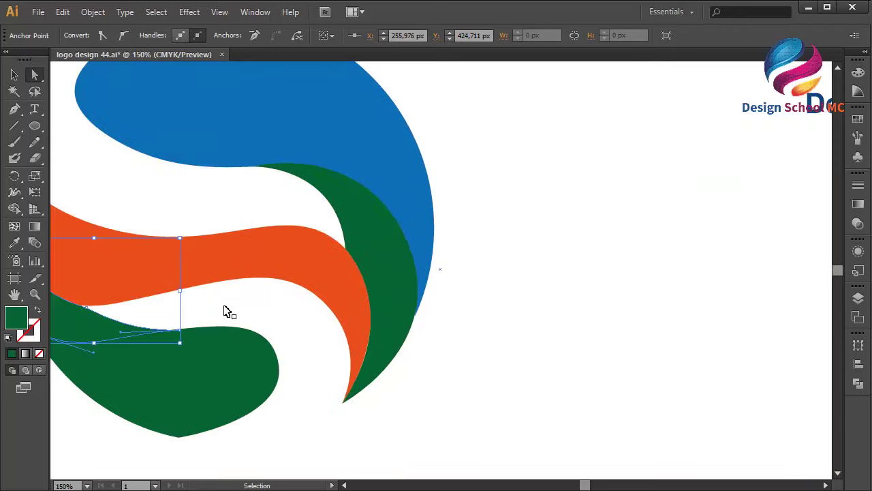
key(ctrl+plus)
scroll(225, 311, left, 5)
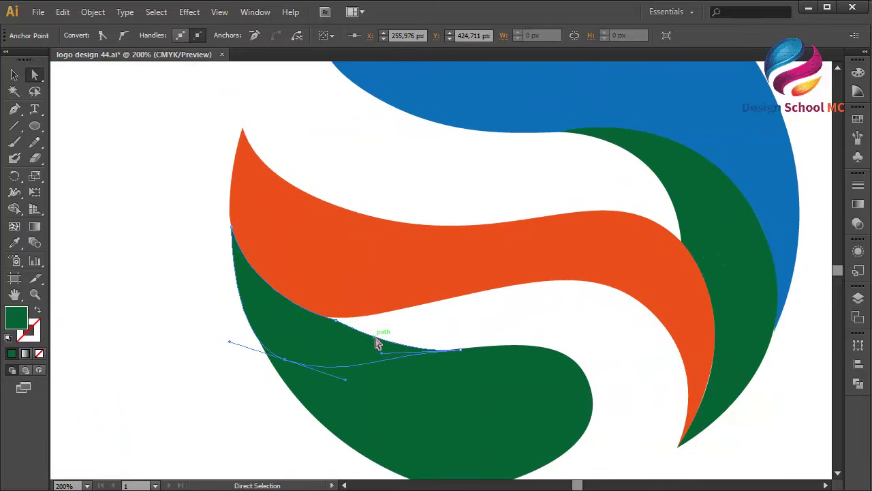
Fill the left sliver red and nudge its top anchor one pixel right.
click(858, 119)
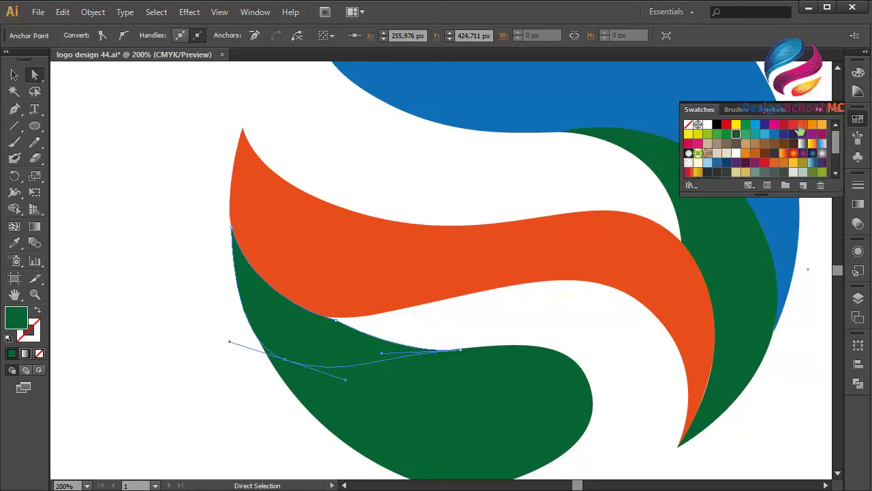
click(334, 320)
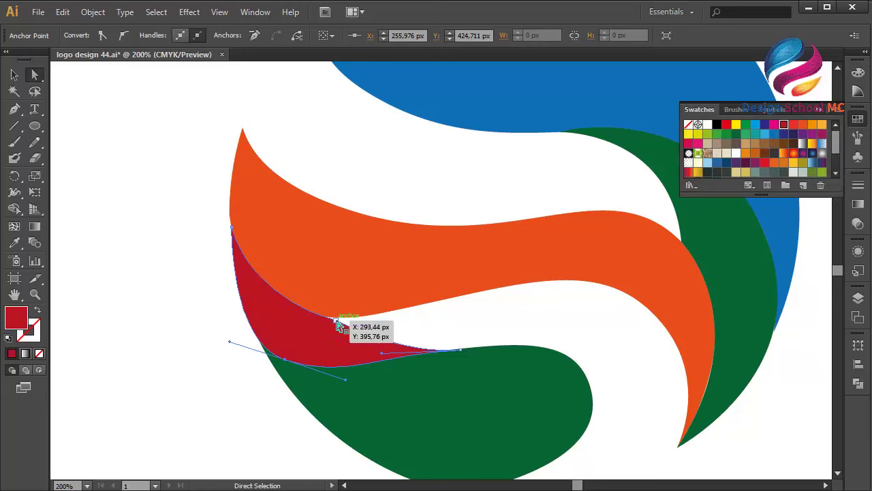
drag(334, 320, 333, 323)
click(218, 332)
click(330, 323)
key(Right)
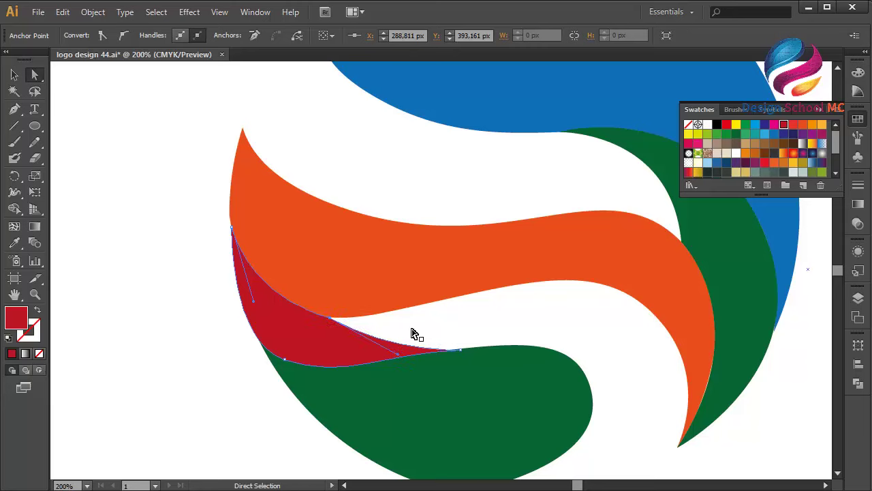
click(427, 323)
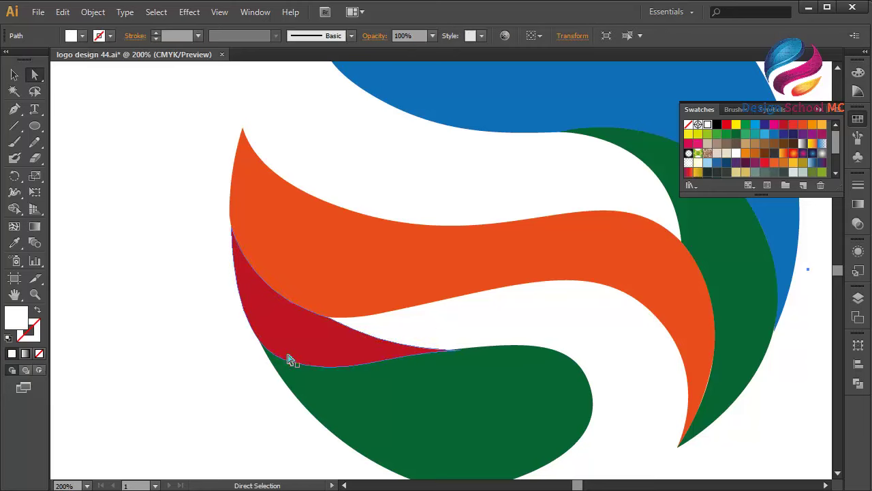
Pull the sliver's lower-right anchor down to follow the green teardrop's curved top.
click(318, 352)
shift+click(469, 360)
drag(463, 353, 479, 351)
click(510, 325)
click(381, 351)
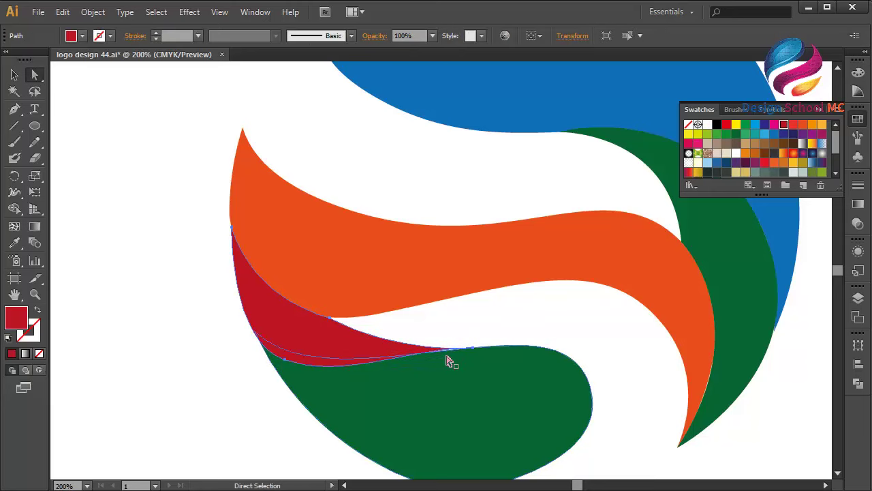
click(477, 350)
drag(395, 352, 404, 358)
click(500, 334)
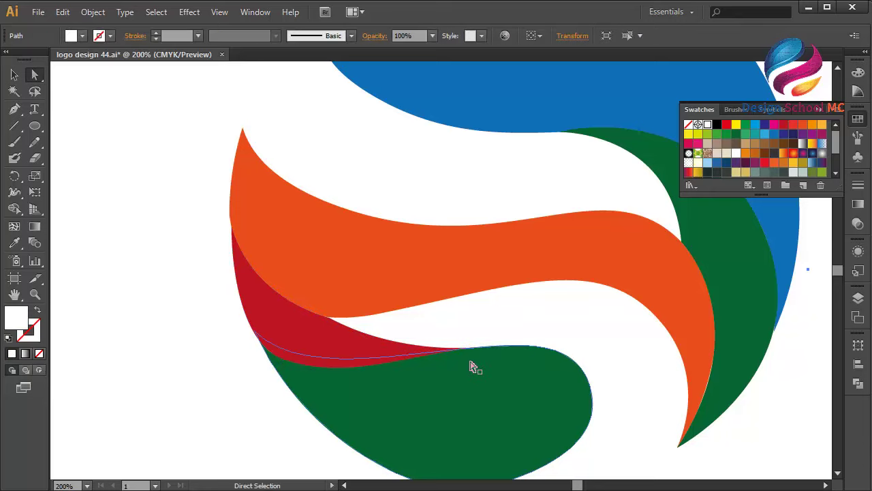
click(14, 74)
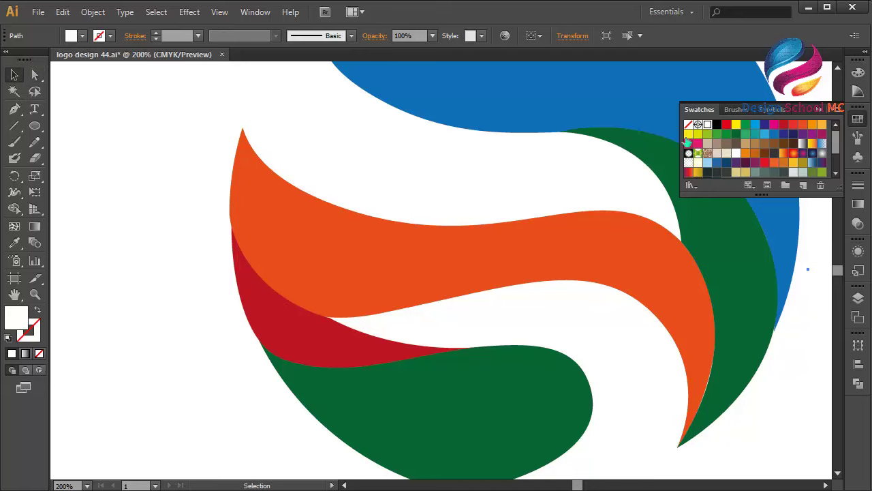
click(493, 103)
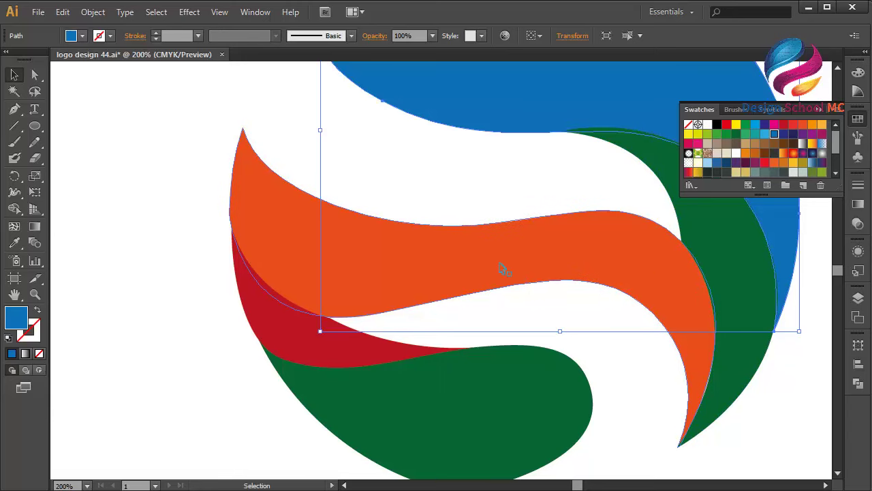
Fill the blue top swoosh with the pink-purple gradient and orient it from top to bottom.
key(ctrl+0)
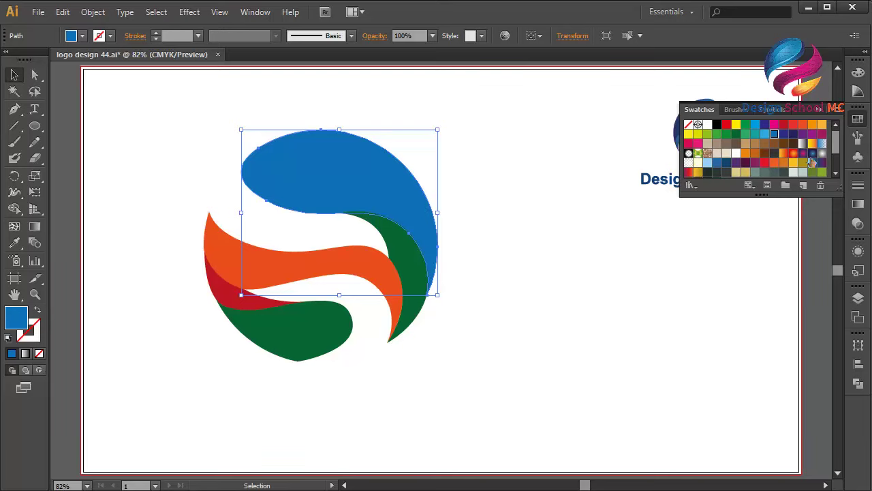
click(804, 154)
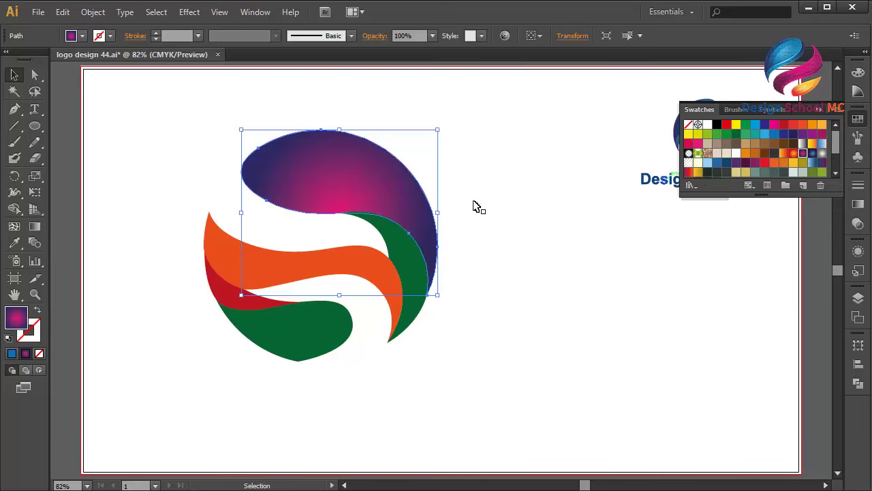
click(38, 223)
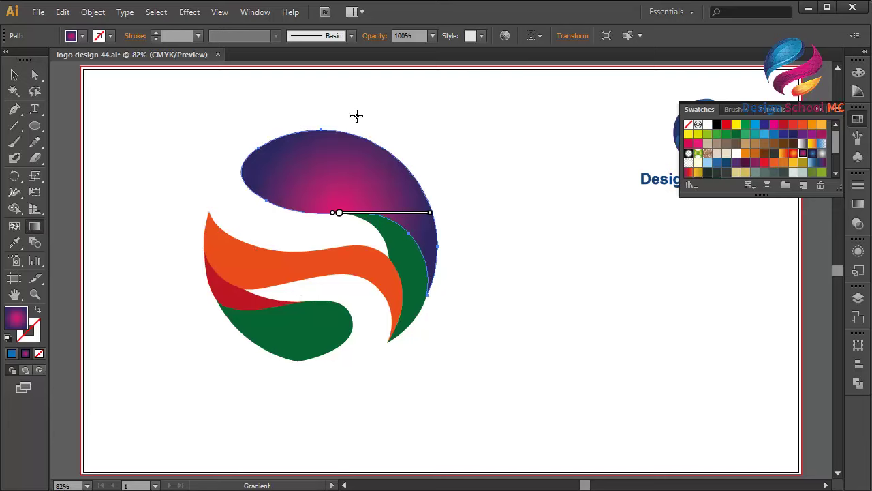
drag(344, 110, 345, 303)
click(14, 75)
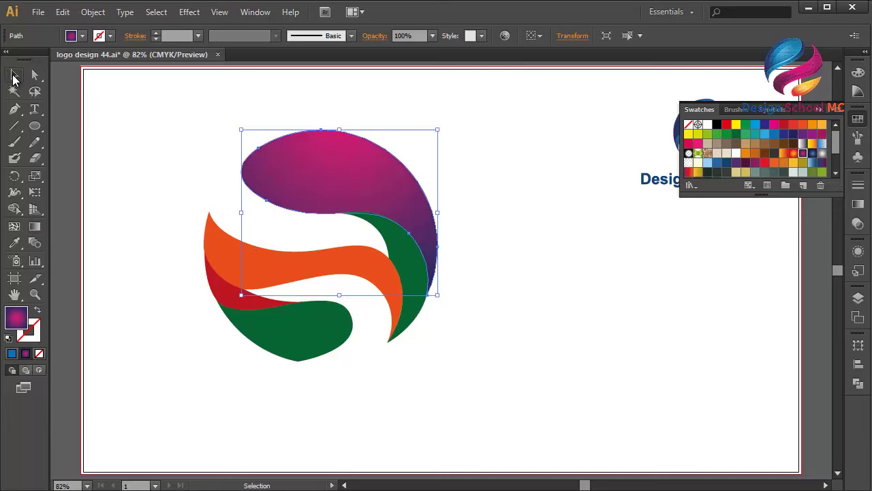
Fill the right curved band with the orange-red gradient, running vertically along the band.
click(406, 267)
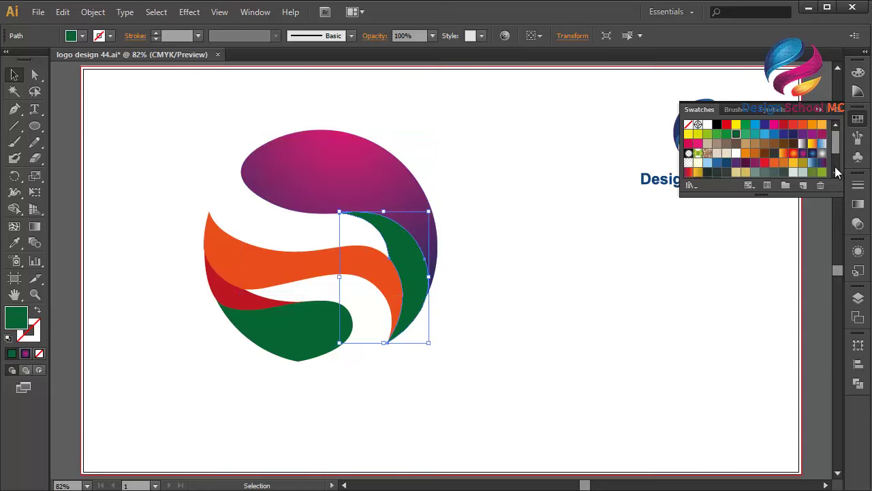
click(792, 154)
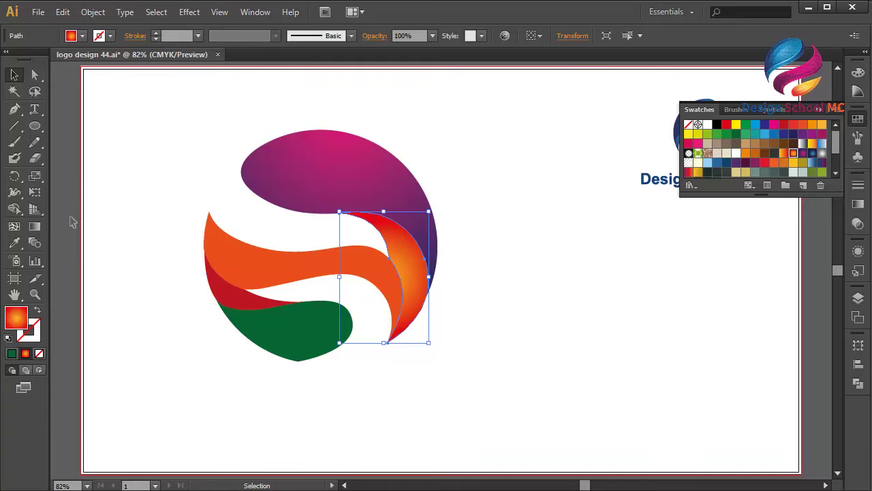
click(38, 229)
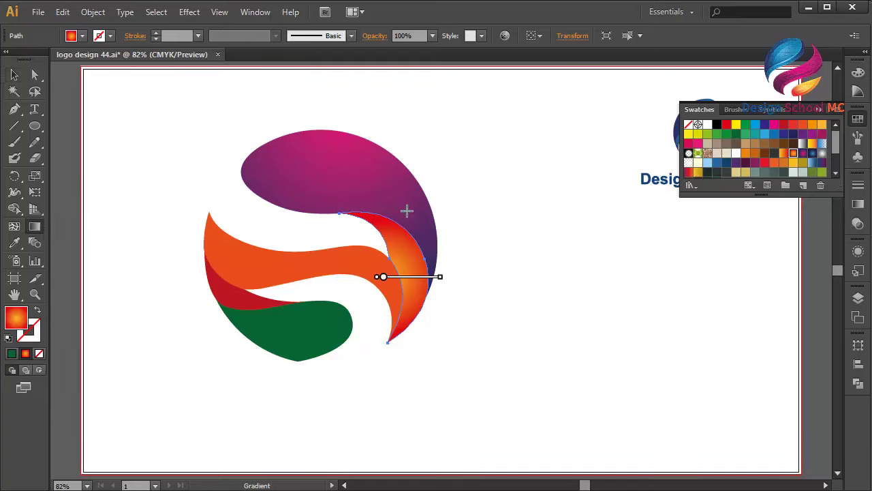
mouse_move(400, 294)
drag(396, 307, 407, 215)
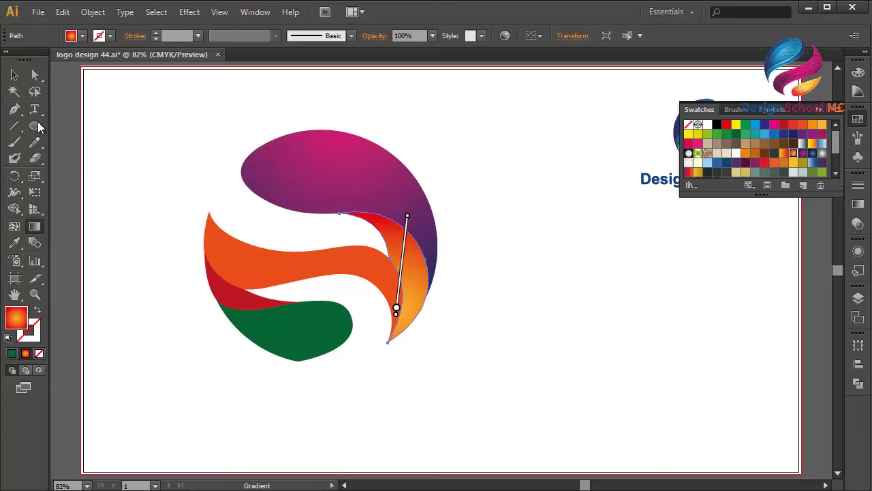
click(13, 75)
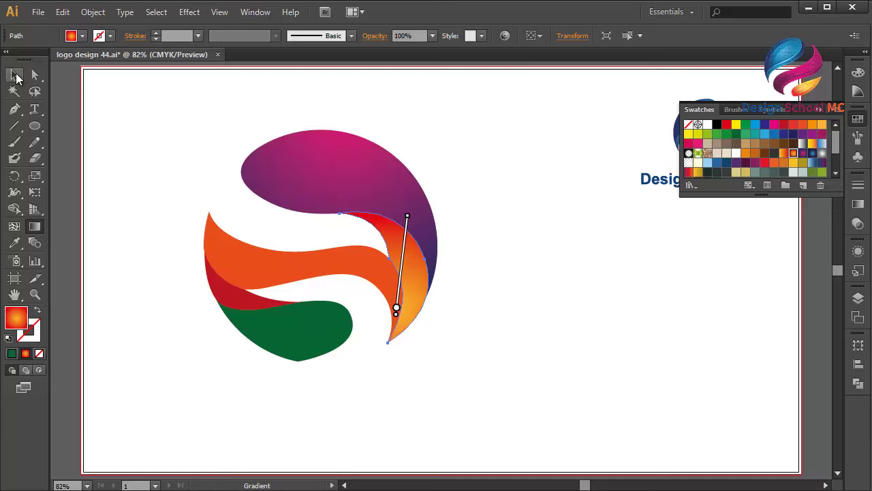
Fill the middle wave with the green gradient, angled diagonally from its left tip.
click(293, 269)
scroll(781, 167, down, 3)
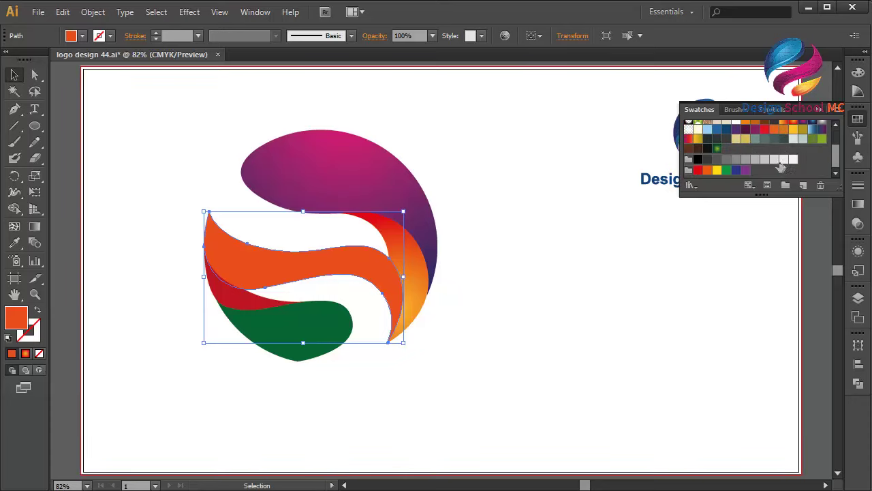
click(717, 147)
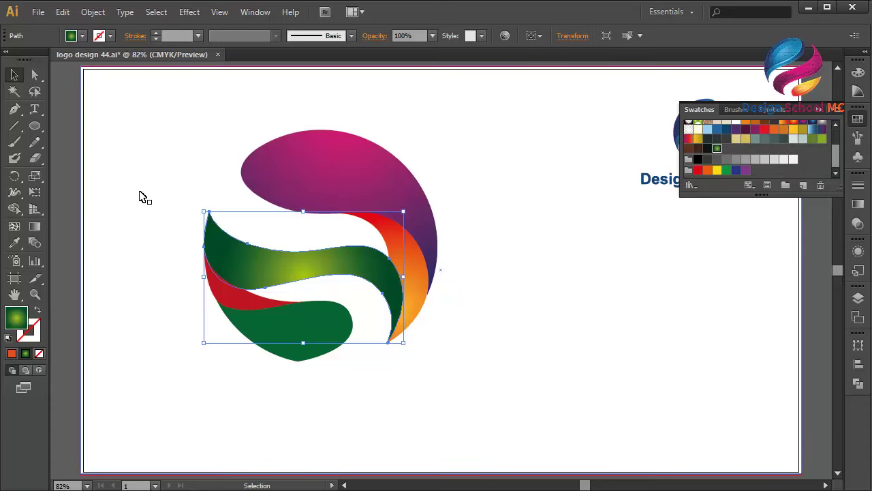
click(35, 227)
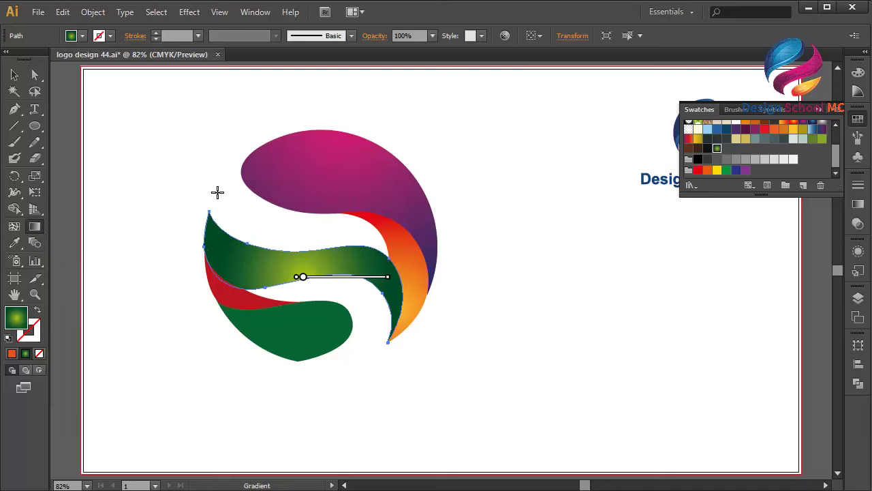
drag(228, 204, 384, 293)
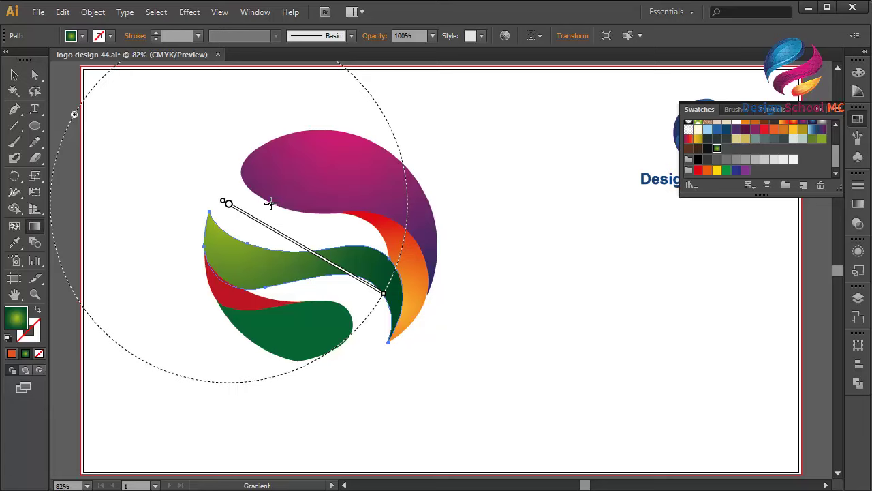
drag(218, 166, 335, 340)
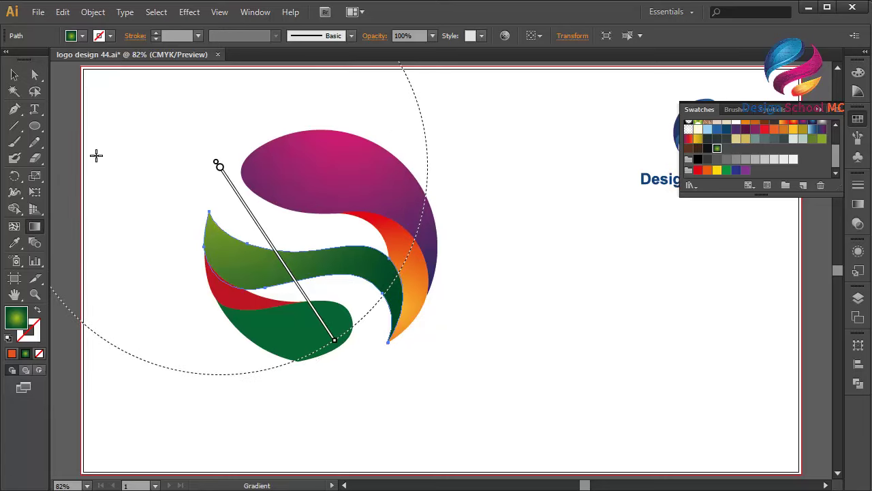
click(14, 75)
Fill the thin red wave with the navy gradient, angled diagonally across it.
click(263, 308)
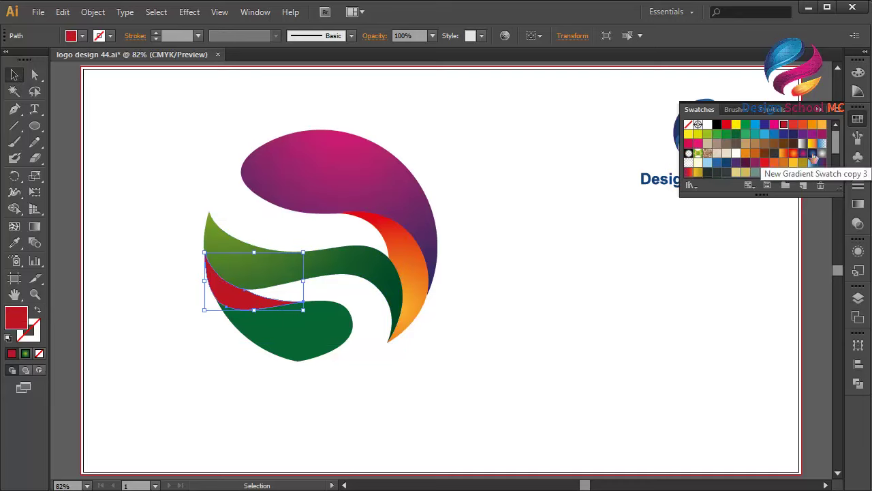
click(813, 157)
click(33, 231)
drag(297, 314, 249, 254)
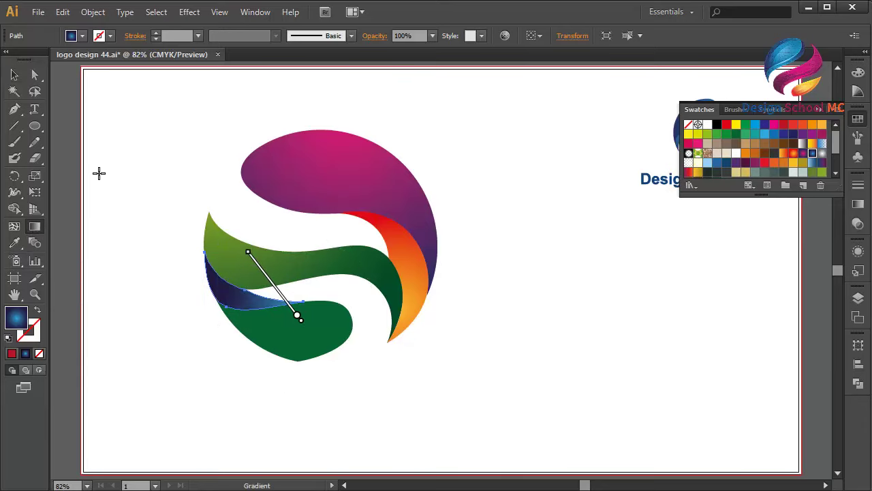
click(15, 74)
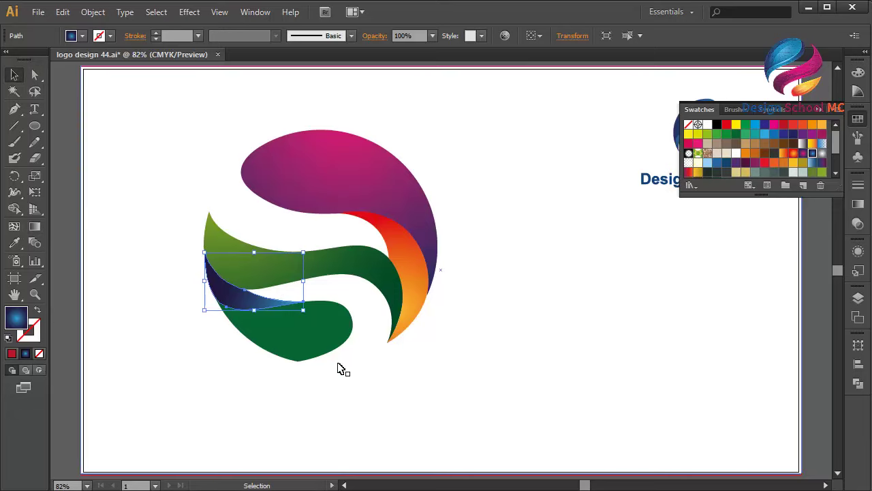
Fill the bottom green shape with the grey gradient, running vertically upward from below.
click(310, 333)
scroll(785, 139, down, 3)
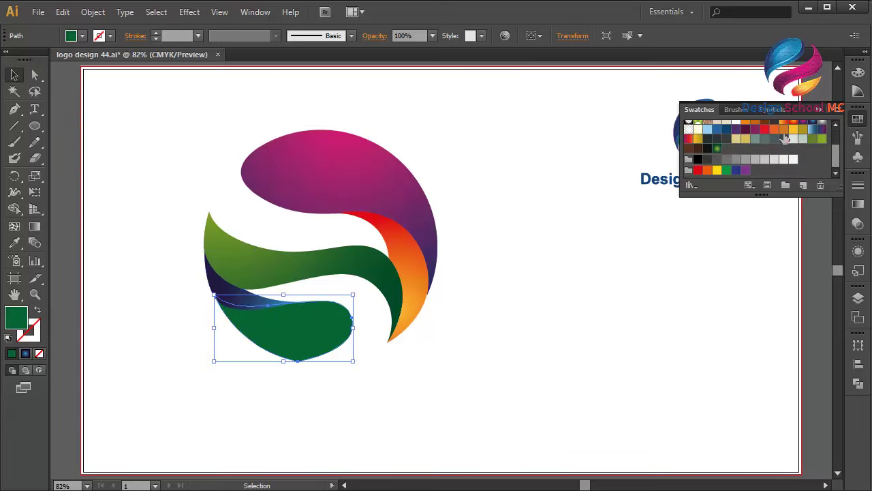
scroll(818, 155, up, 3)
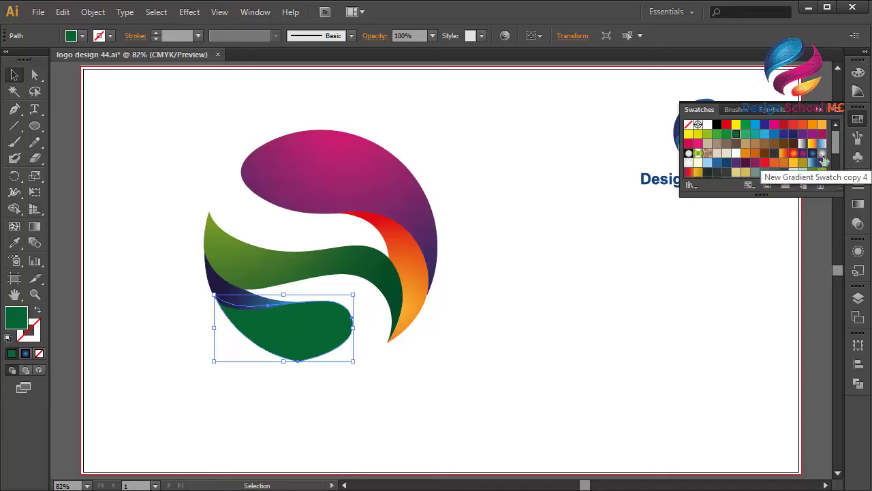
click(823, 155)
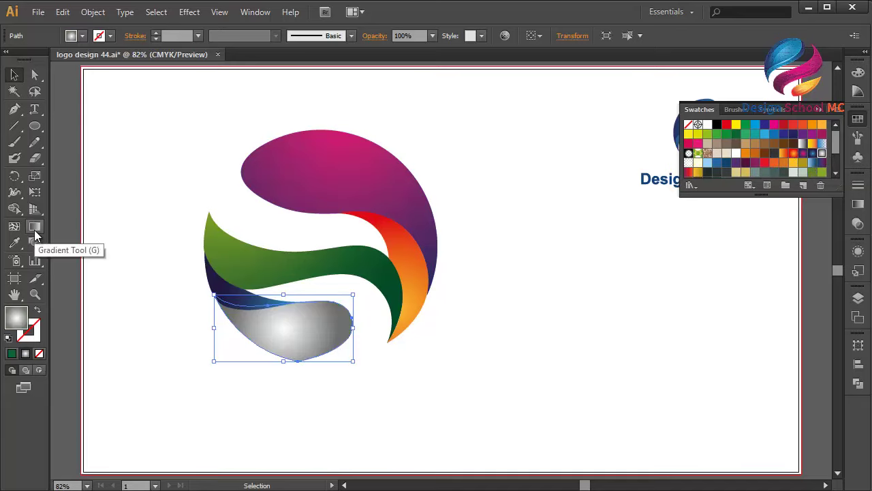
click(34, 230)
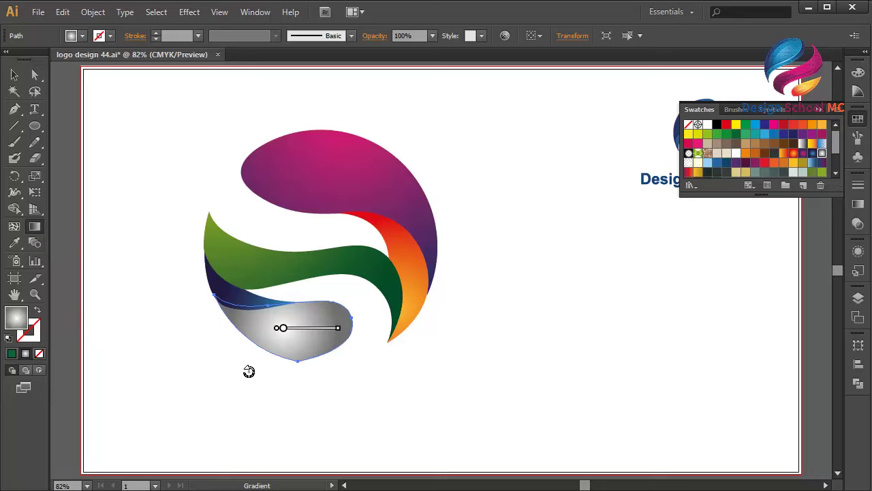
drag(303, 387, 303, 272)
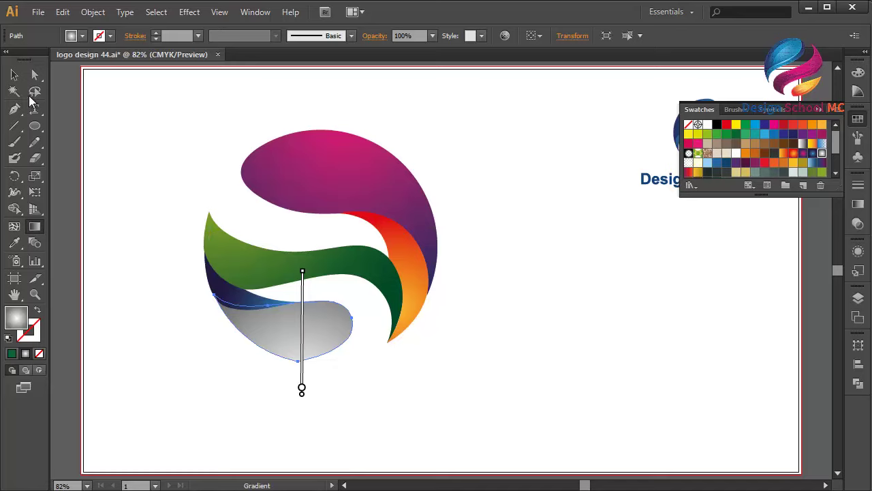
click(14, 74)
click(82, 148)
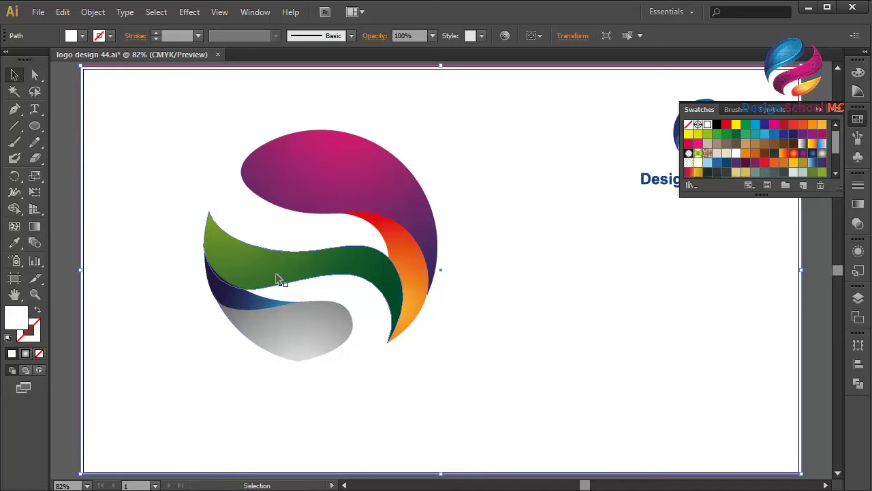
Select all logo bands except the white background and group them.
drag(70, 118, 467, 398)
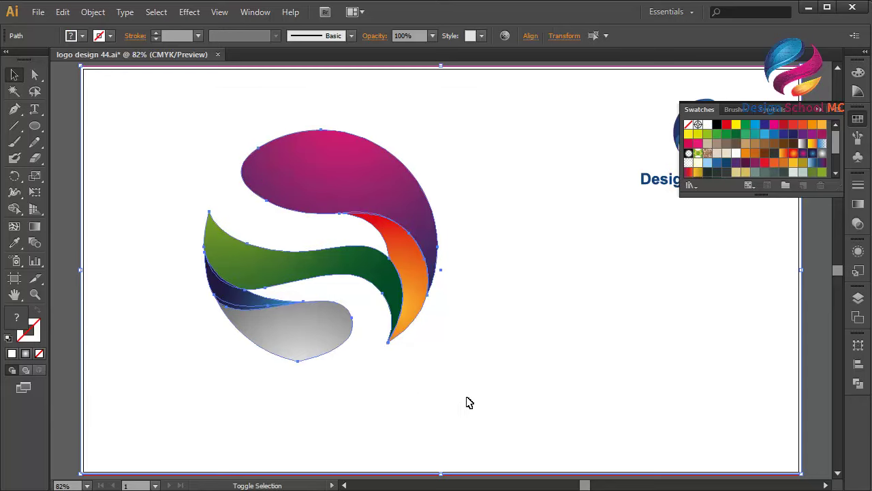
shift+click(469, 403)
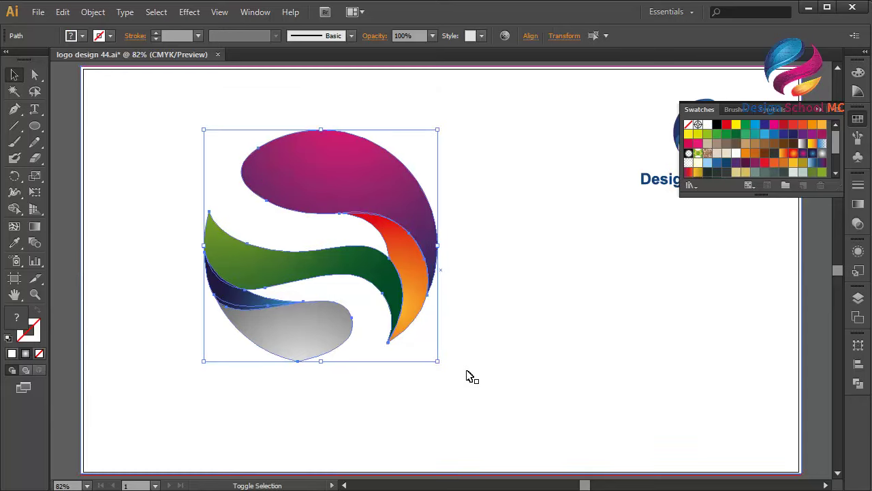
right_click(396, 320)
click(482, 179)
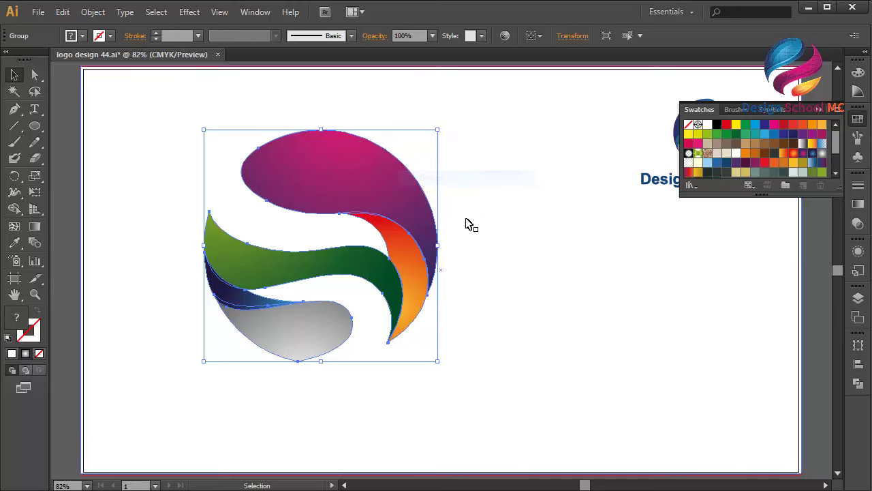
Enlarge the logo group proportionally and move it down and to the right.
drag(438, 244, 506, 255)
click(820, 108)
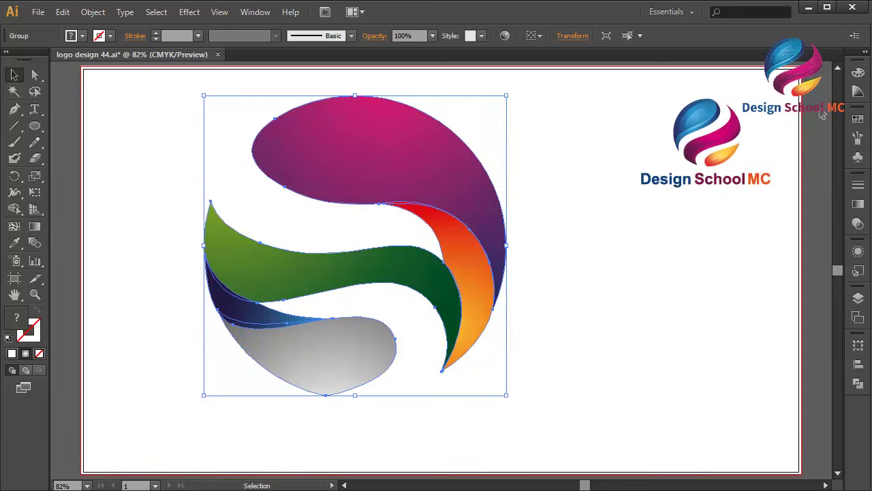
drag(481, 211, 535, 250)
key(a)
key(ctrl+minus)
key(ctrl+minus)
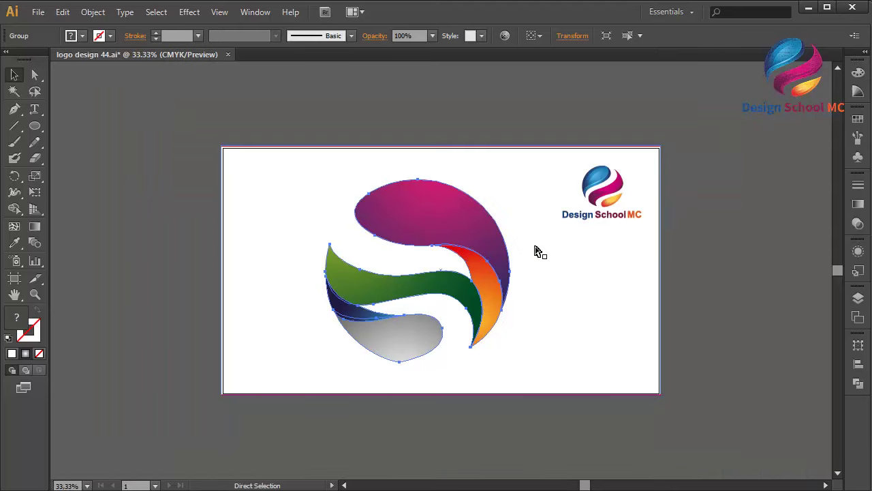
key(ctrl+minus)
key(v)
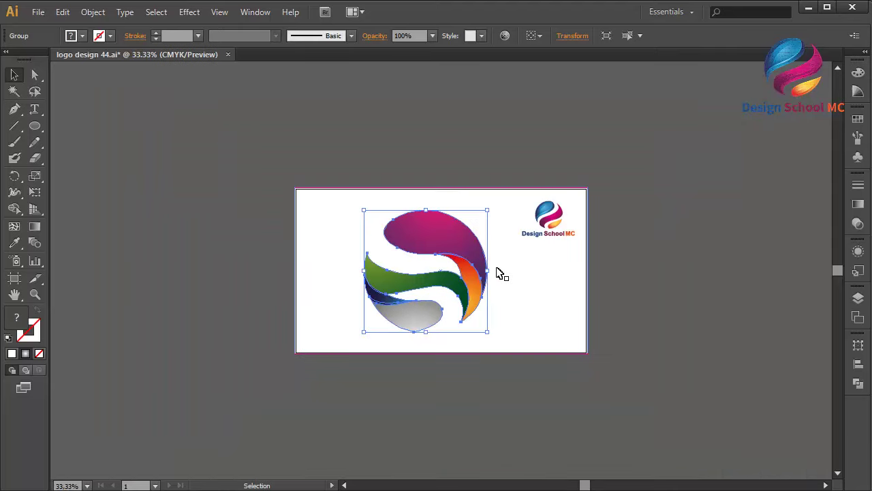
Nudge the logo right and slightly down with the arrow keys, then fit the artboard.
key(shift+Right)
key(shift+Right)
key(shift+Right)
key(shift+Right)
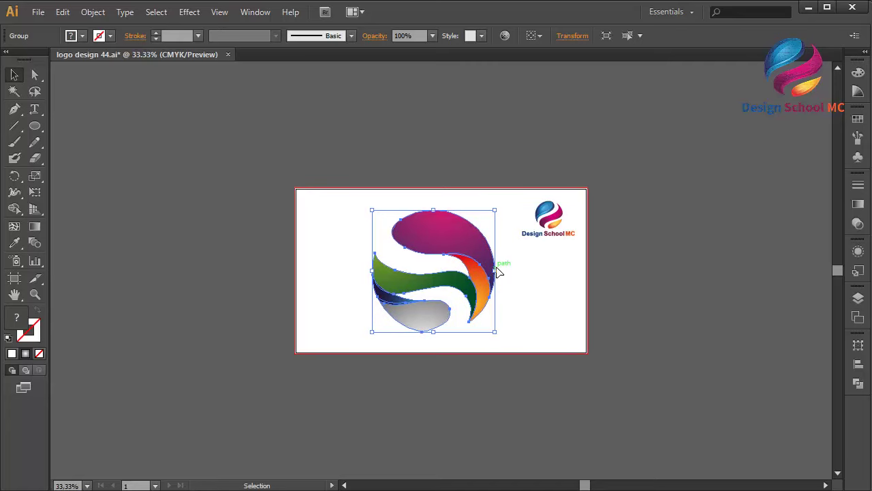
key(Down)
key(Down)
key(Down)
key(Down)
key(Down)
key(Down)
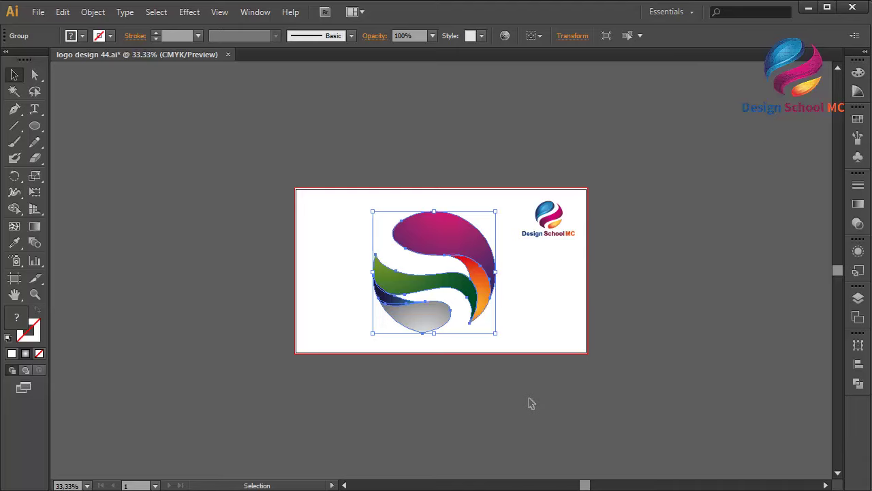
key(Right)
key(Right)
key(Right)
key(Right)
key(Right)
key(Right)
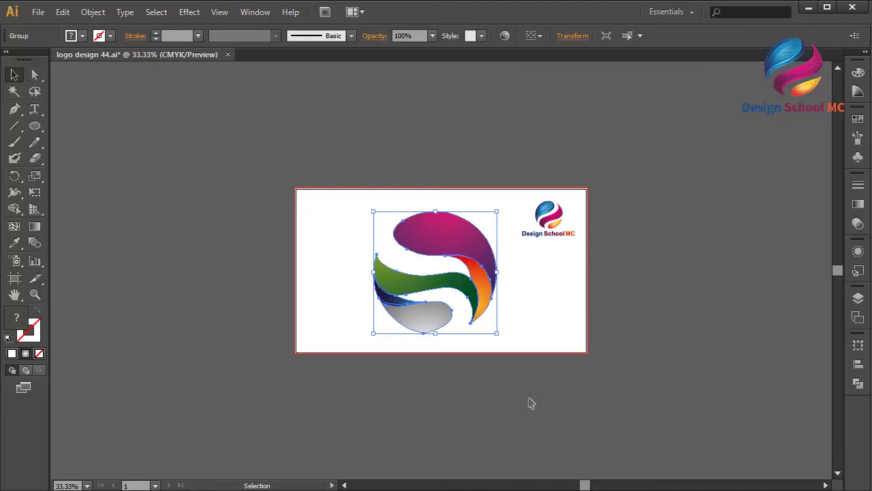
key(ctrl+0)
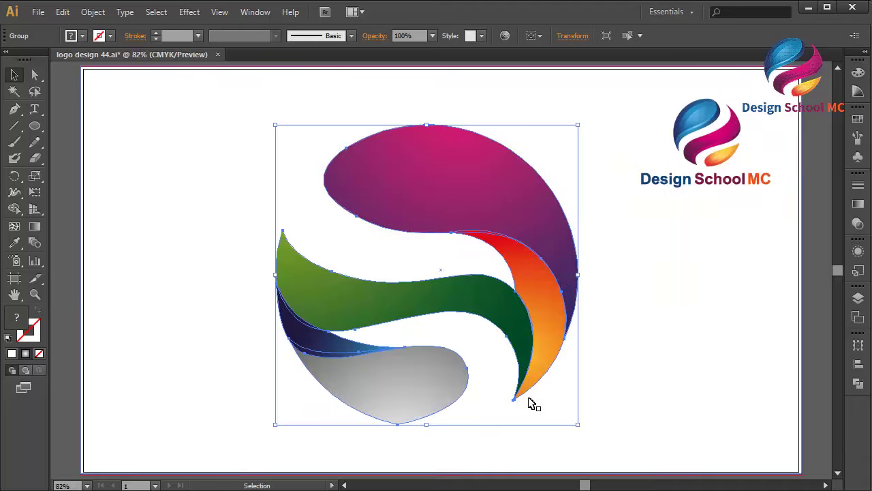
click(818, 384)
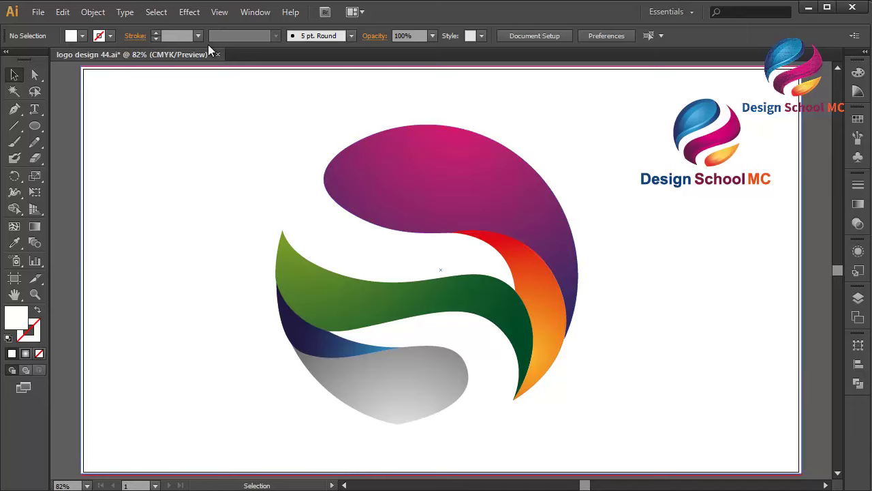
click(189, 11)
mouse_move(244, 91)
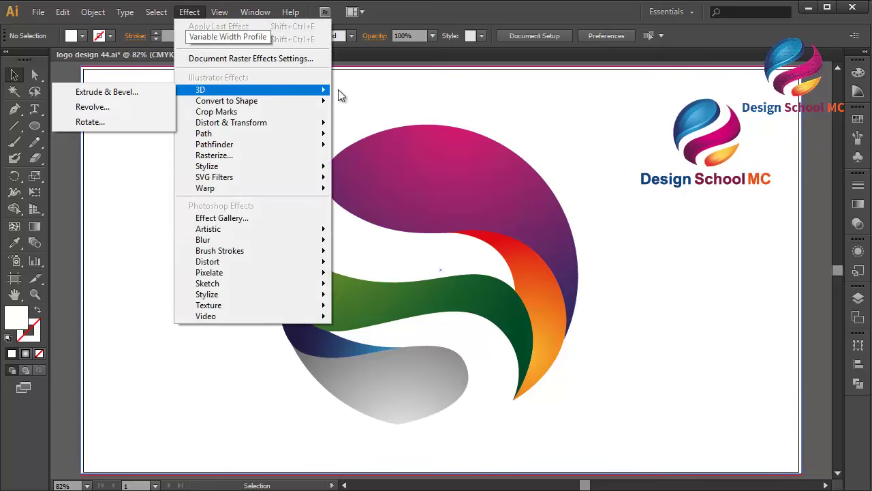
click(441, 180)
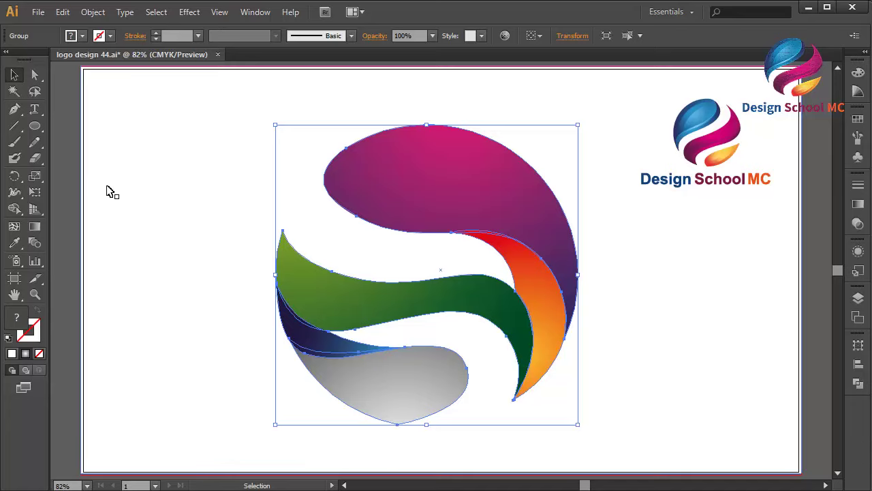